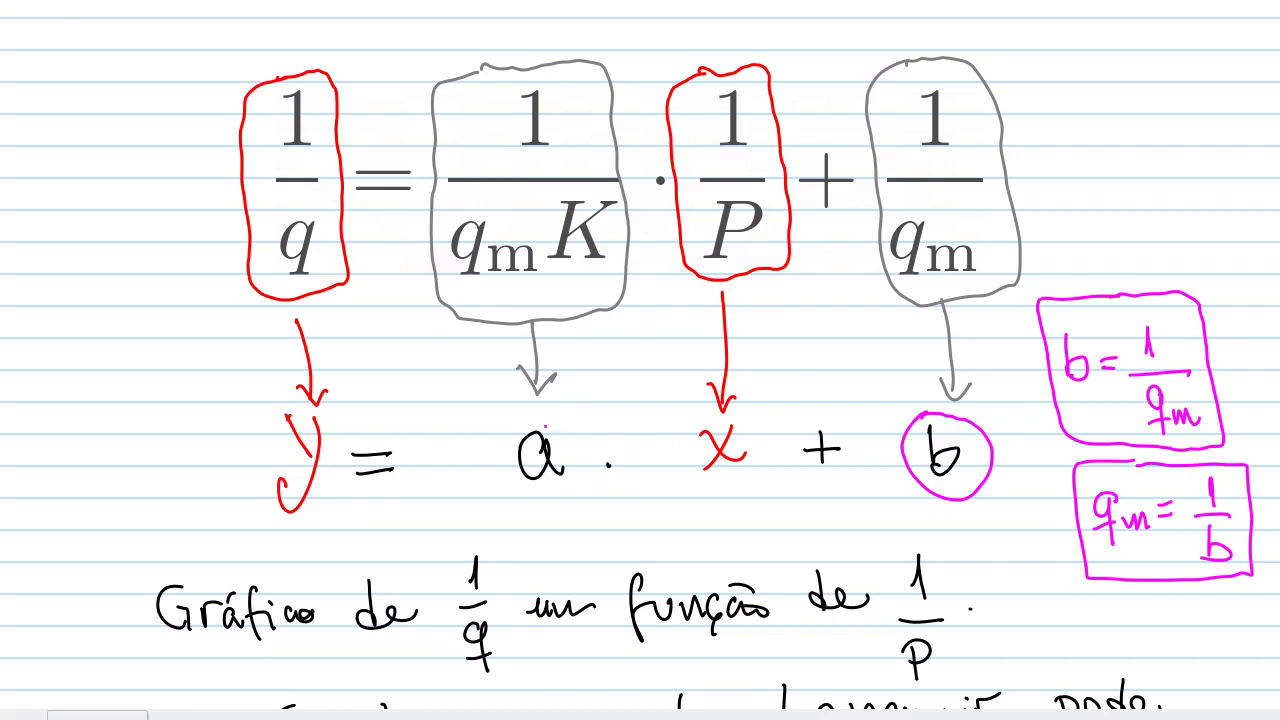
Circle the coefficient a in green and handwrite a = 1/(qm K) in green beside the linearised equation.
mouse_move(526, 414)
left_mouse_down()
mouse_move(496, 426)
mouse_move(518, 500)
mouse_move(585, 446)
mouse_move(534, 408)
mouse_move(518, 416)
left_mouse_up()
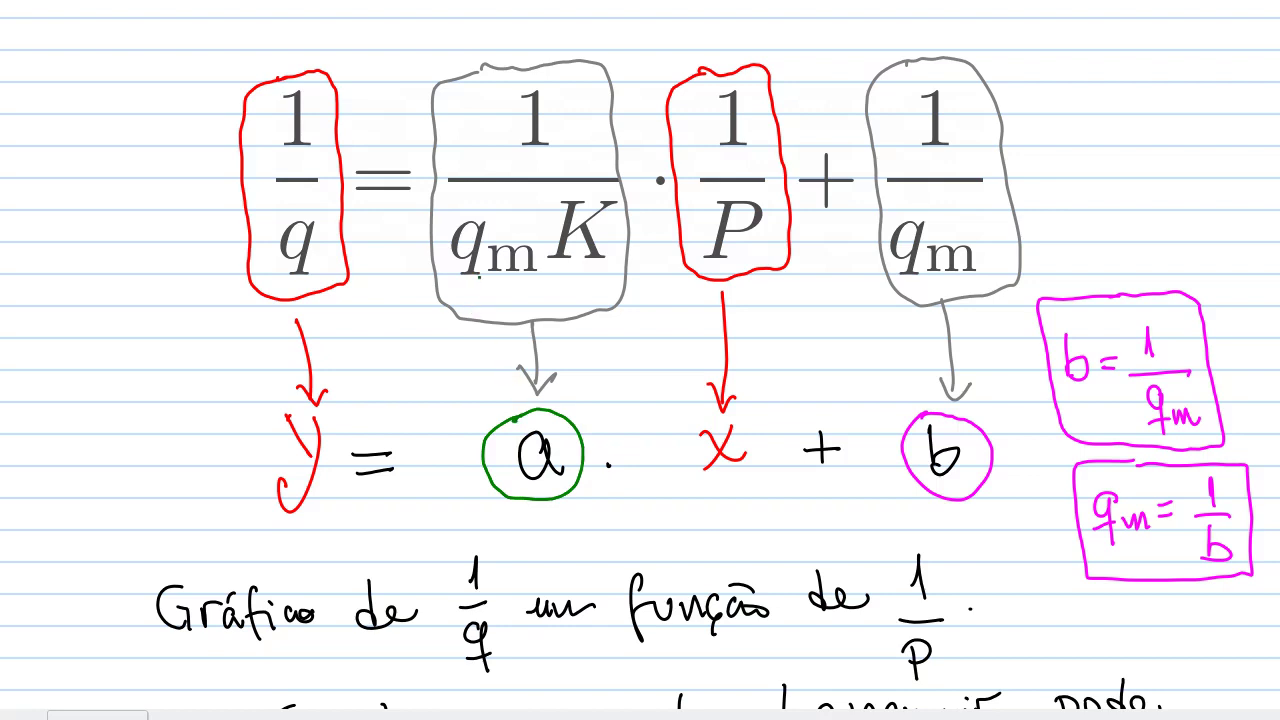
mouse_move(46, 310)
left_mouse_down()
mouse_move(30, 322)
mouse_move(48, 327)
left_mouse_up()
left_click_drag(66, 318, 84, 312)
mouse_move(124, 268)
left_mouse_down()
mouse_move(128, 298)
mouse_move(162, 310)
mouse_move(110, 346)
mouse_move(114, 366)
mouse_move(178, 352)
left_mouse_up()
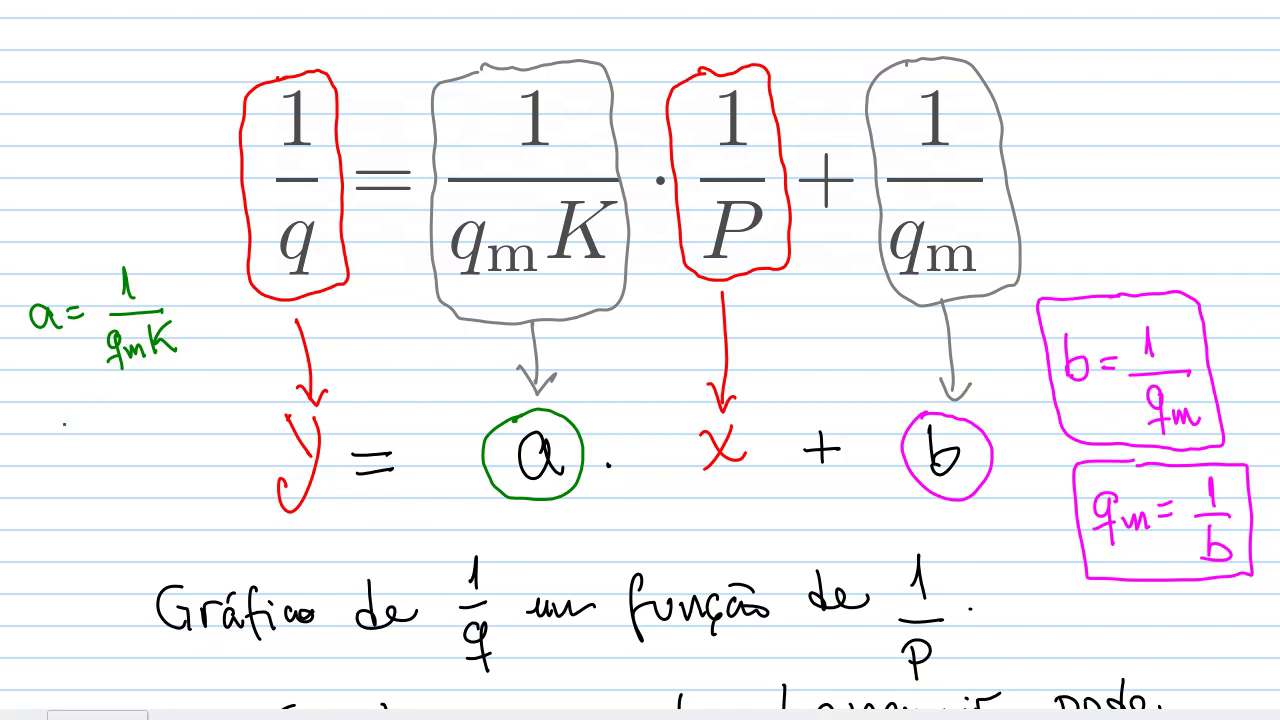
Handwrite the substituted expression a = b · 1/K in green below the definition of a.
mouse_move(56, 400)
left_mouse_down()
mouse_move(78, 432)
mouse_move(104, 416)
left_mouse_up()
mouse_move(84, 410)
left_mouse_down()
mouse_move(106, 406)
mouse_move(126, 430)
left_mouse_up()
left_click_drag(180, 384, 196, 416)
mouse_move(180, 426)
left_mouse_down()
mouse_move(182, 450)
mouse_move(204, 452)
left_mouse_up()
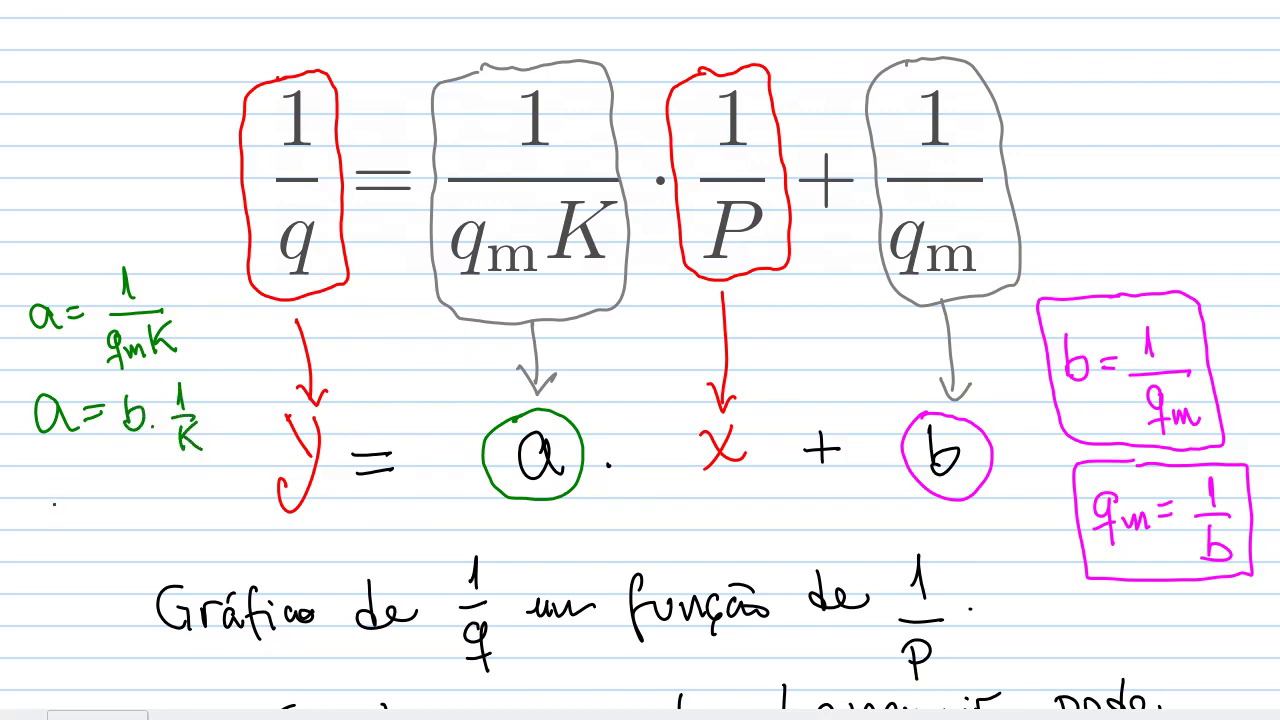
Handwrite K = b/a in green below the other expressions for a and draw a box around it.
mouse_move(44, 492)
left_mouse_down()
mouse_move(46, 526)
mouse_move(108, 515)
left_mouse_up()
mouse_move(90, 505)
left_mouse_down()
mouse_move(155, 497)
mouse_move(142, 501)
left_mouse_up()
mouse_move(132, 512)
left_mouse_down()
mouse_move(170, 510)
mouse_move(166, 536)
left_mouse_up()
mouse_move(178, 474)
left_mouse_down()
mouse_move(160, 560)
mouse_move(32, 560)
mouse_move(14, 470)
mouse_move(182, 478)
left_mouse_up()
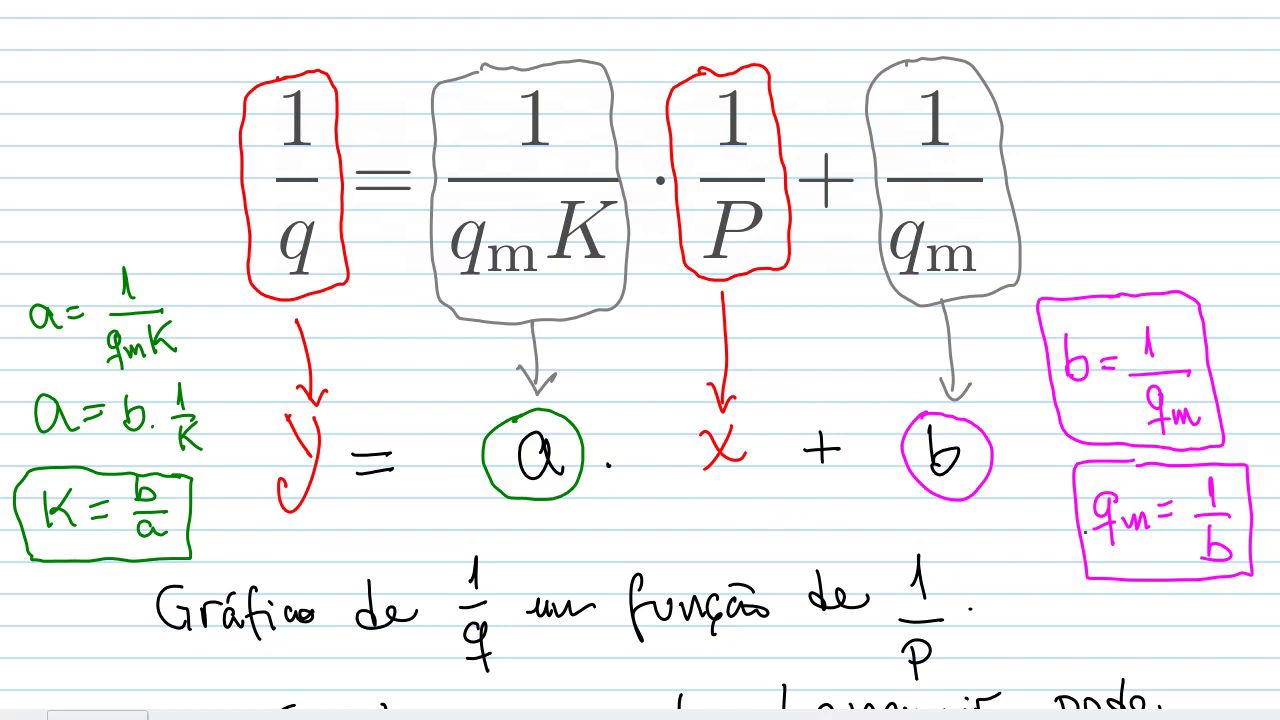
Switch to the Google Sheets oxygen adsorption spreadsheet and replace "carvão," with "sílica" in the volume description in B4.
scroll(640, 360, "down", 5)
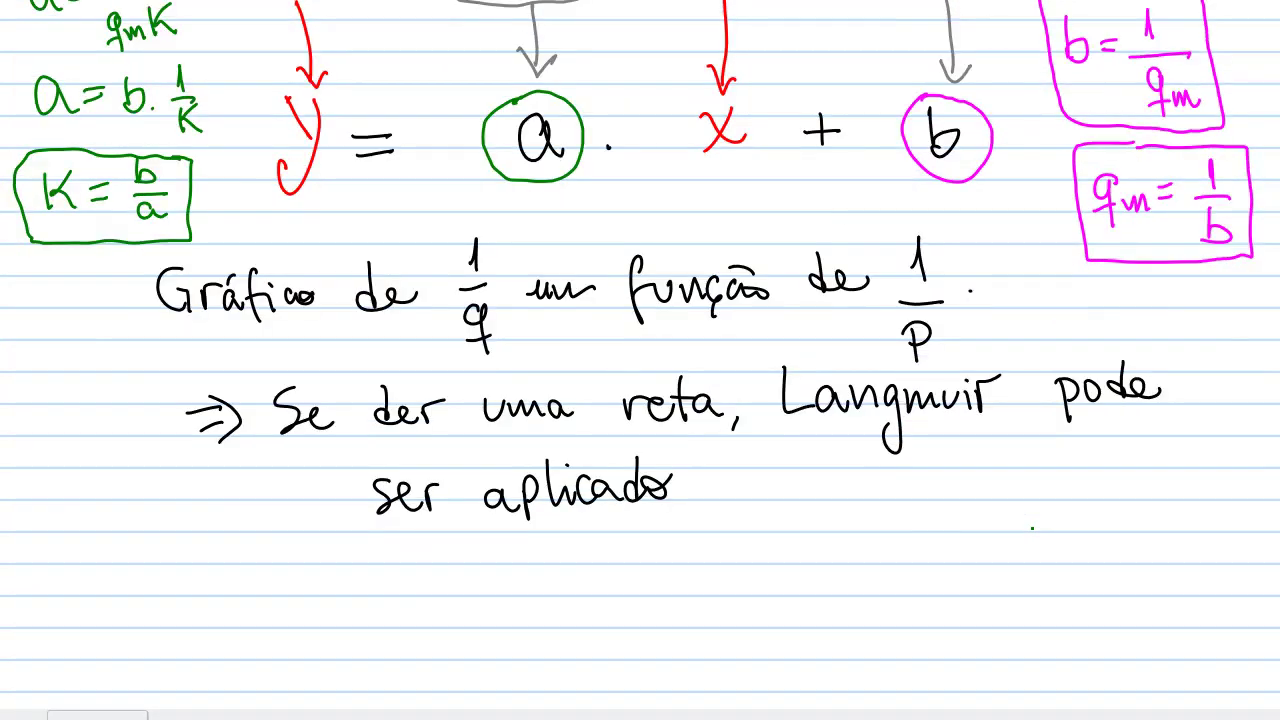
scroll(640, 360, "up", 1)
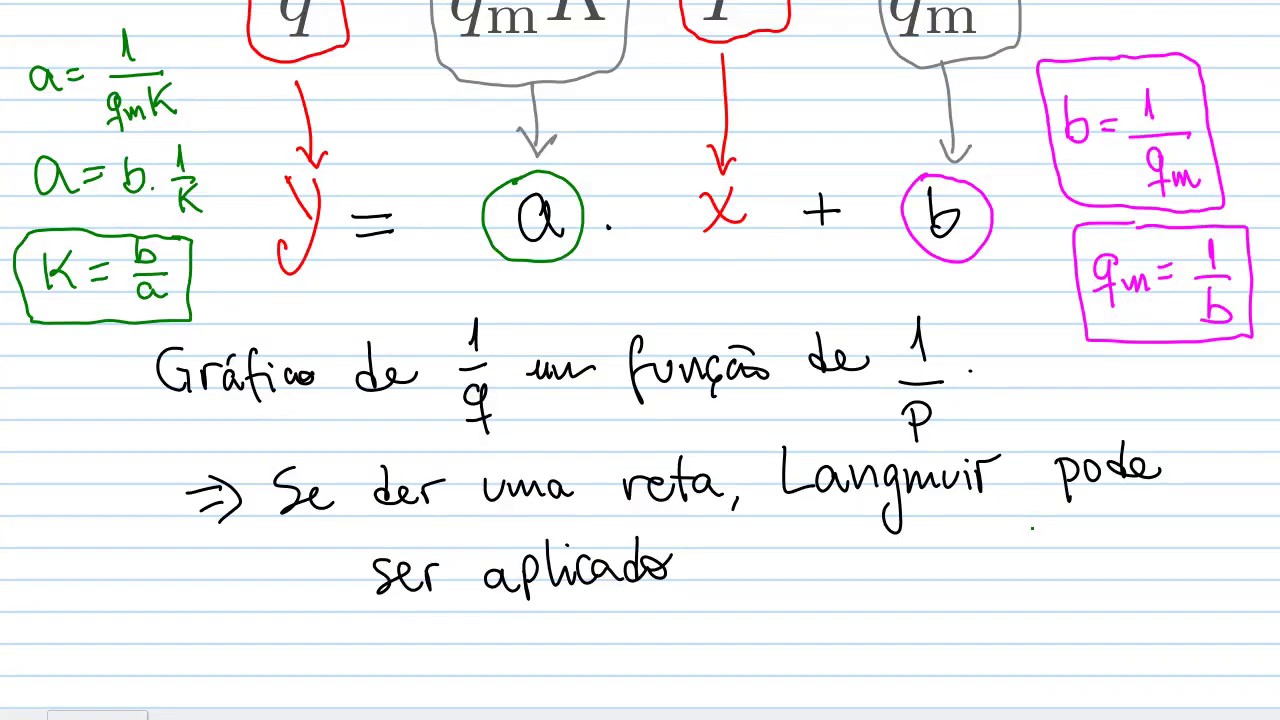
key("ctrl+alt+Right")
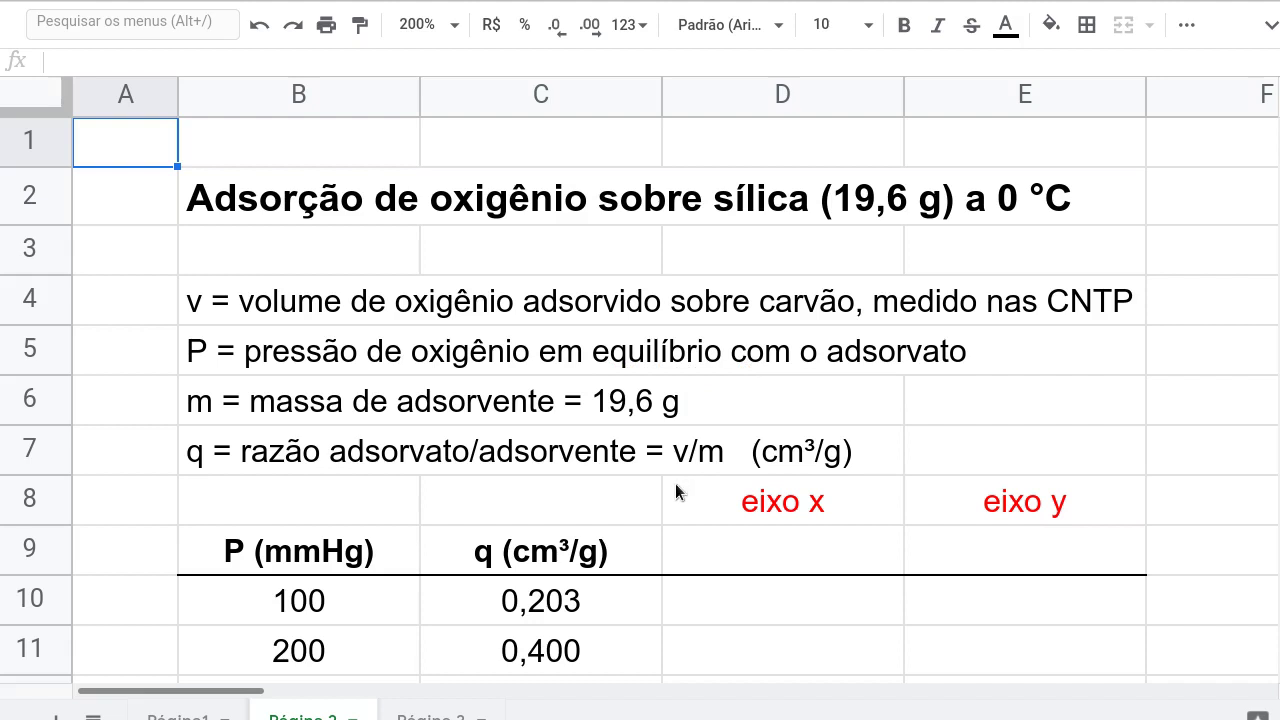
left_click(195, 318)
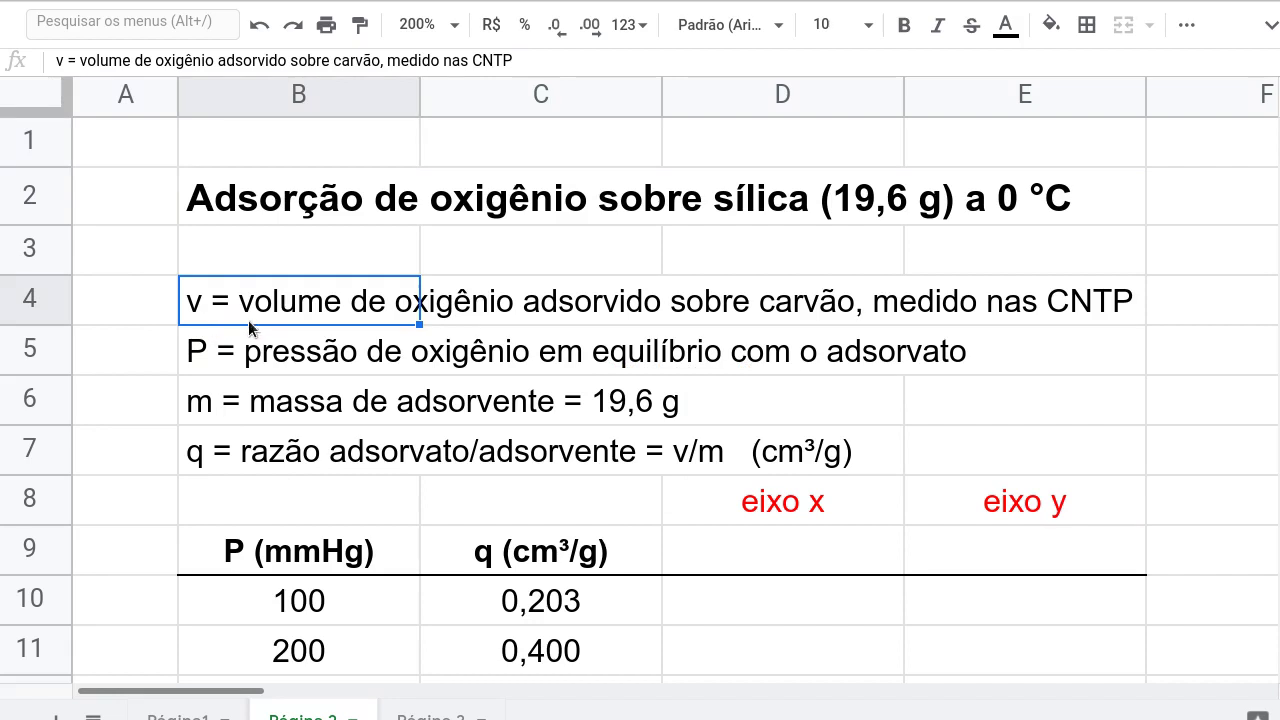
key("Return")
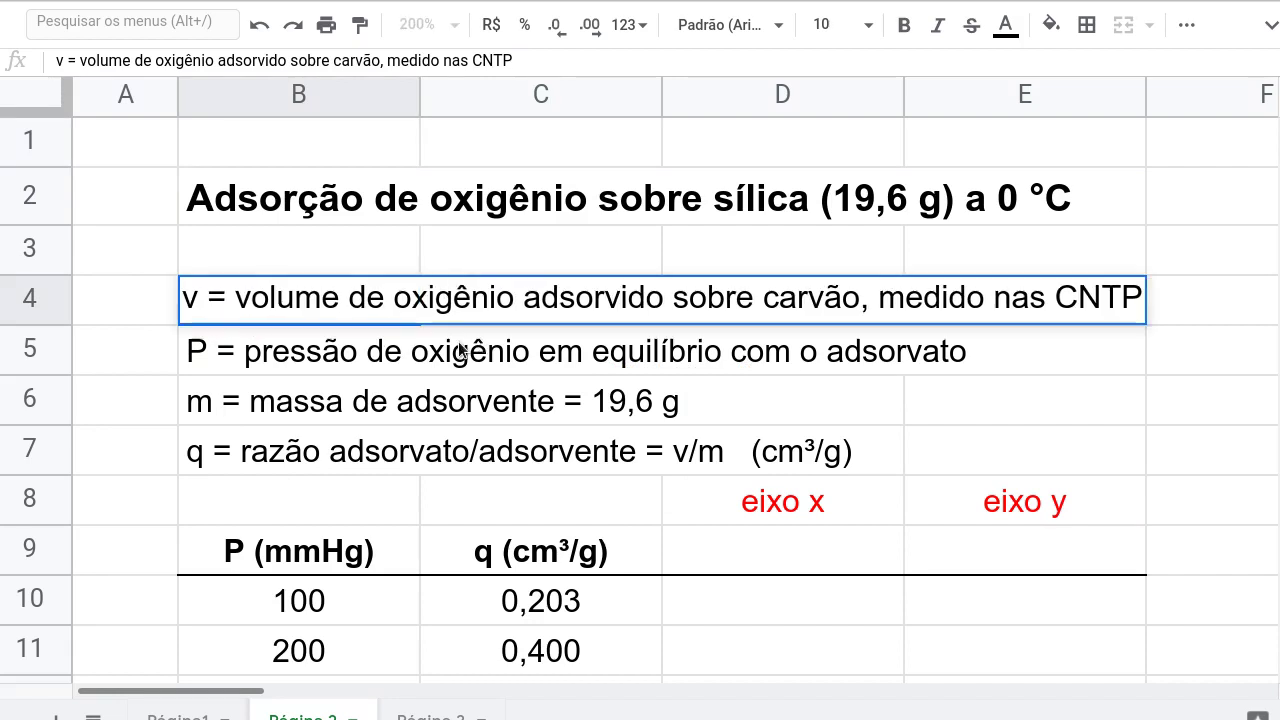
key("ctrl+Left")
key("ctrl+Left")
key("ctrl+Left")
key("ctrl+Left")
key("ctrl+shift+Right")
type("sílica")
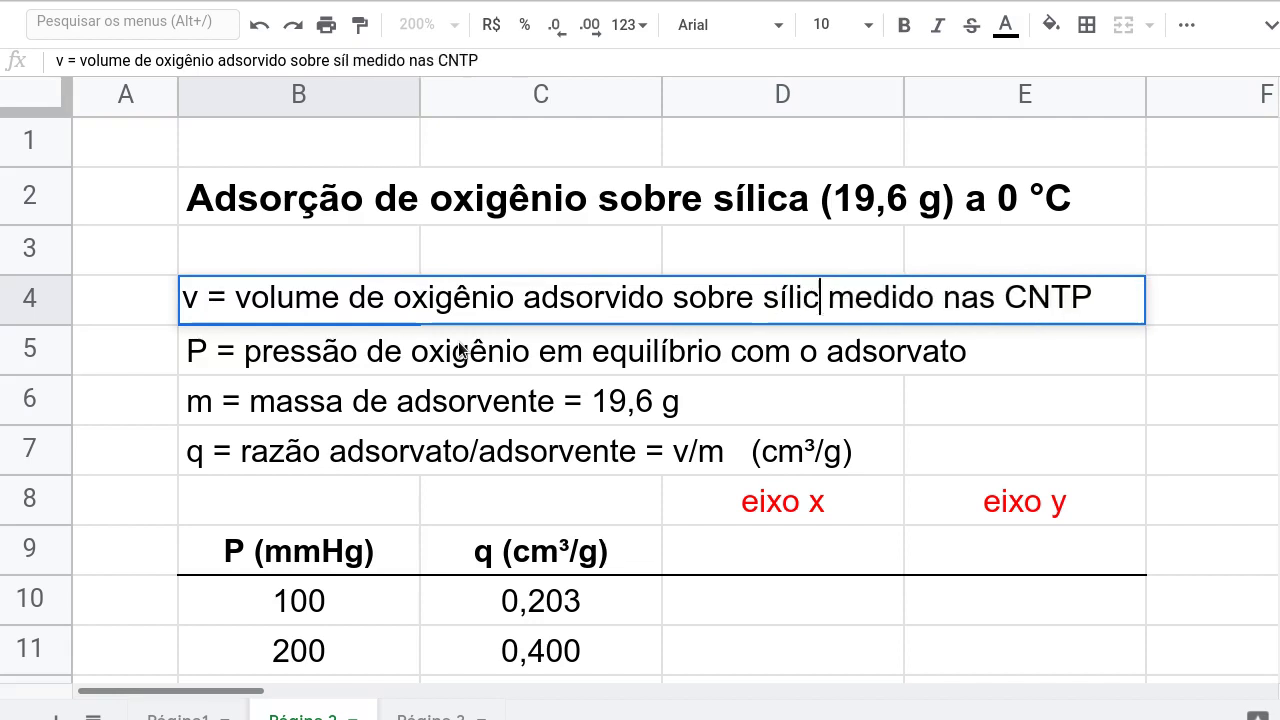
key("Return")
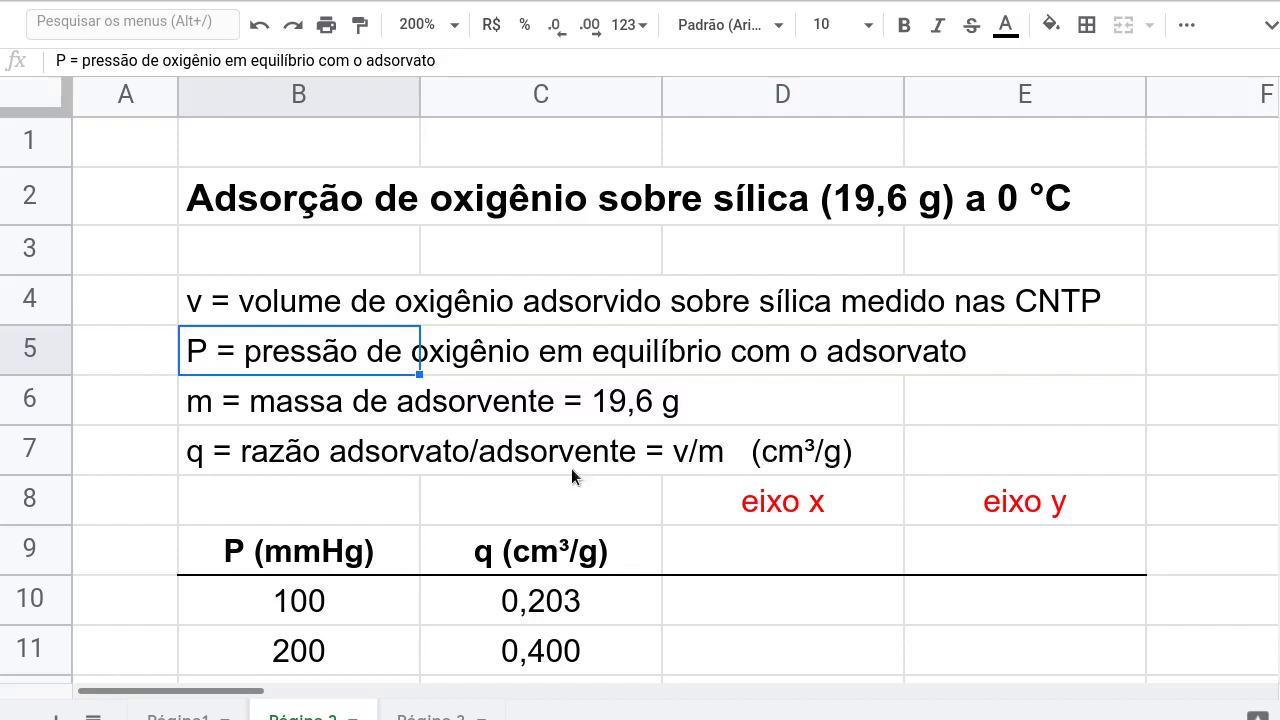
Enter the header 1/P in cell D9 under "eixo x".
scroll(510, 488, "down", 2)
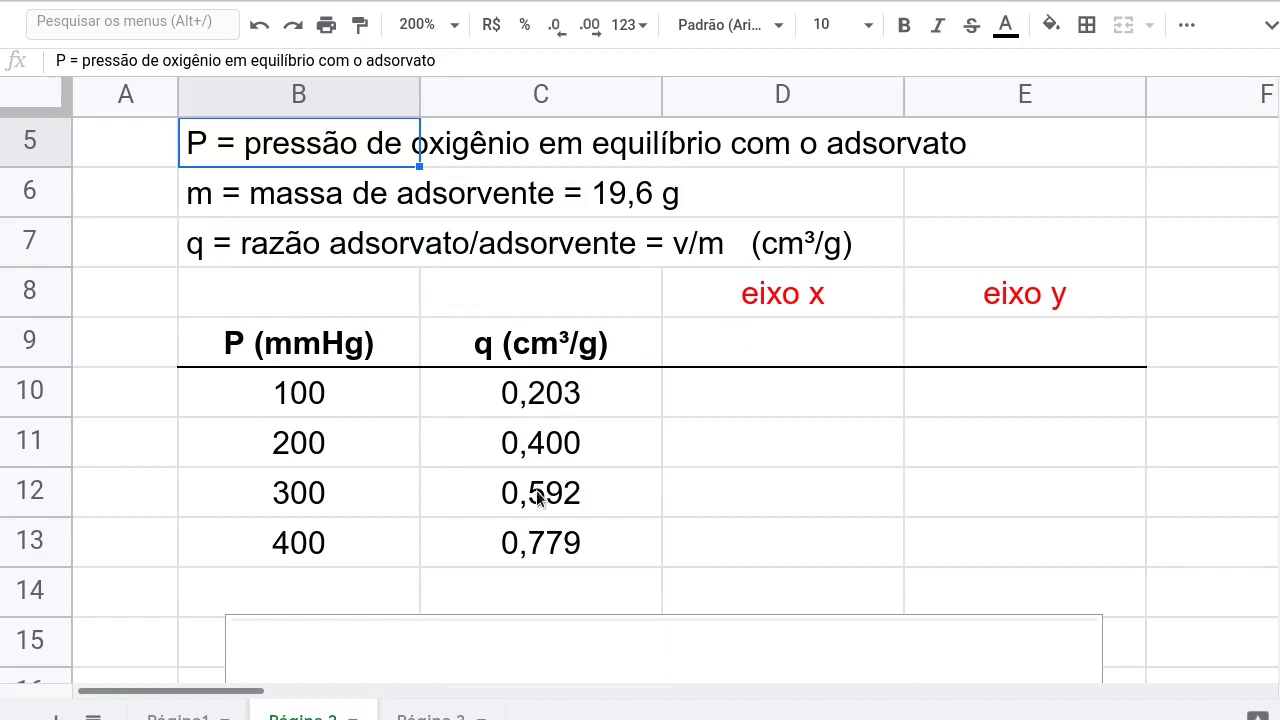
left_click(817, 336)
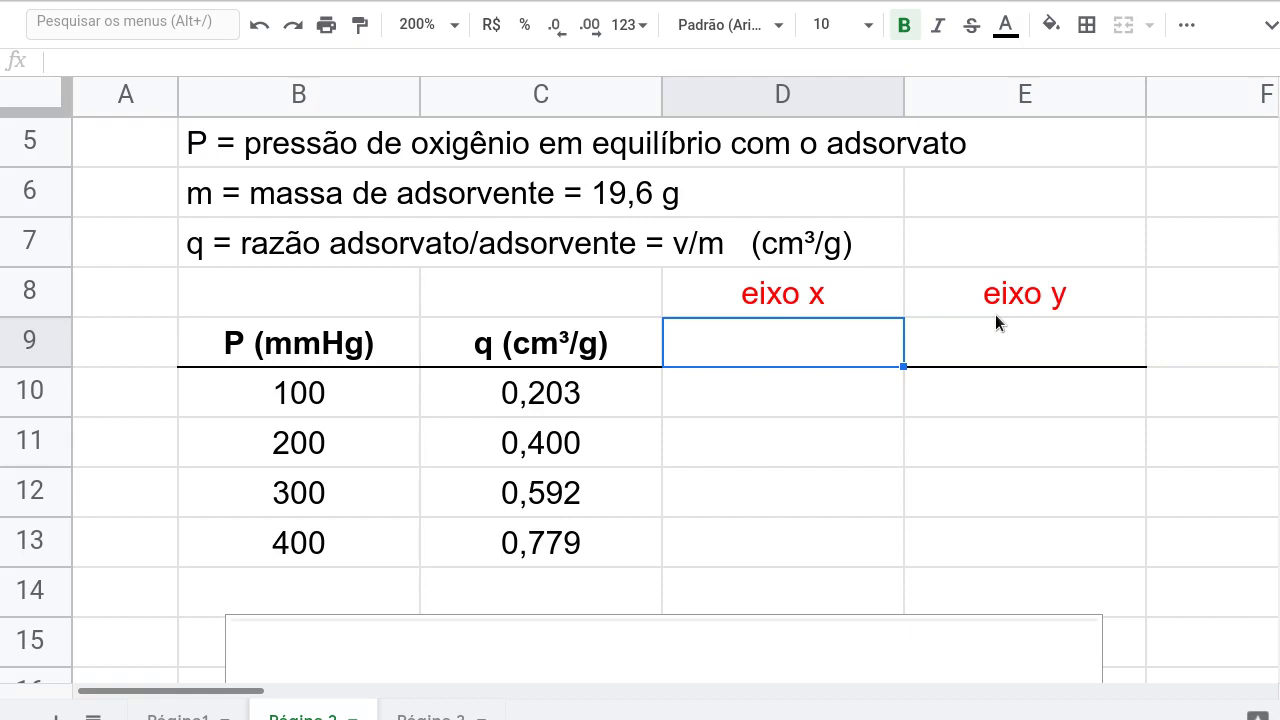
type("1/P")
key("Return")
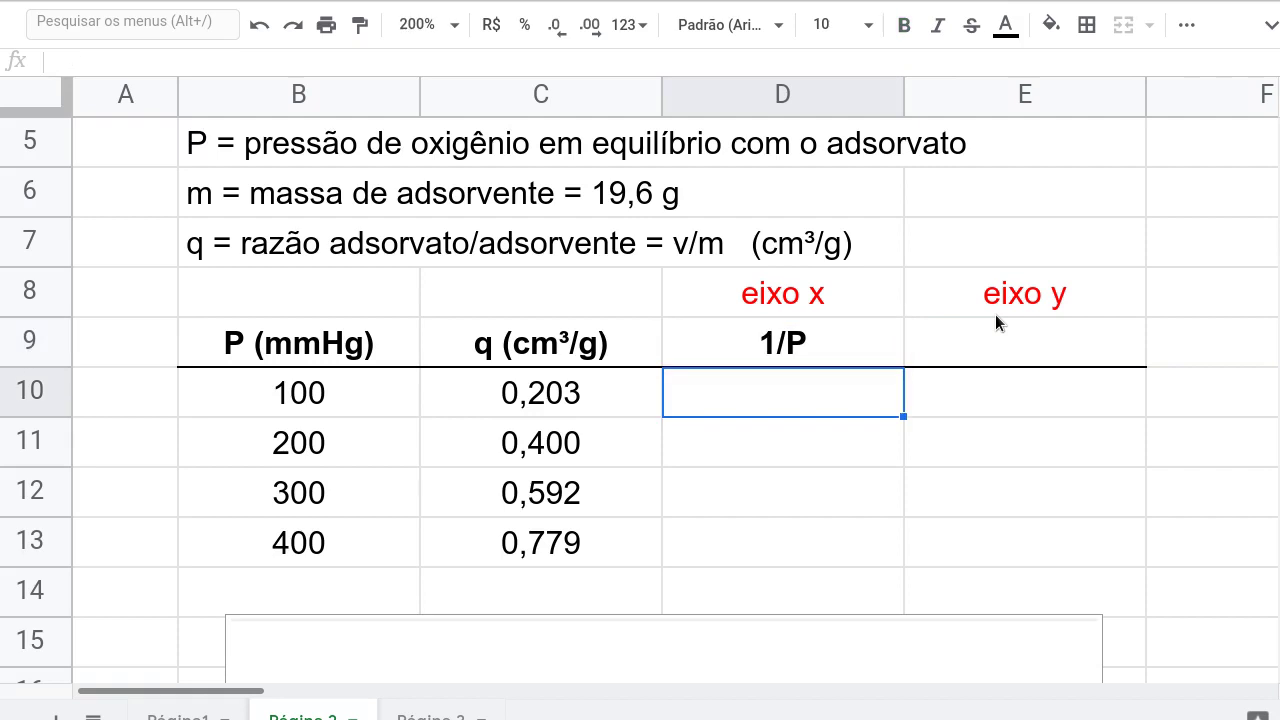
Enter the formula =1/B10 in D10, apply the suggested autofill down to D13 and dismiss the notification.
type("=")
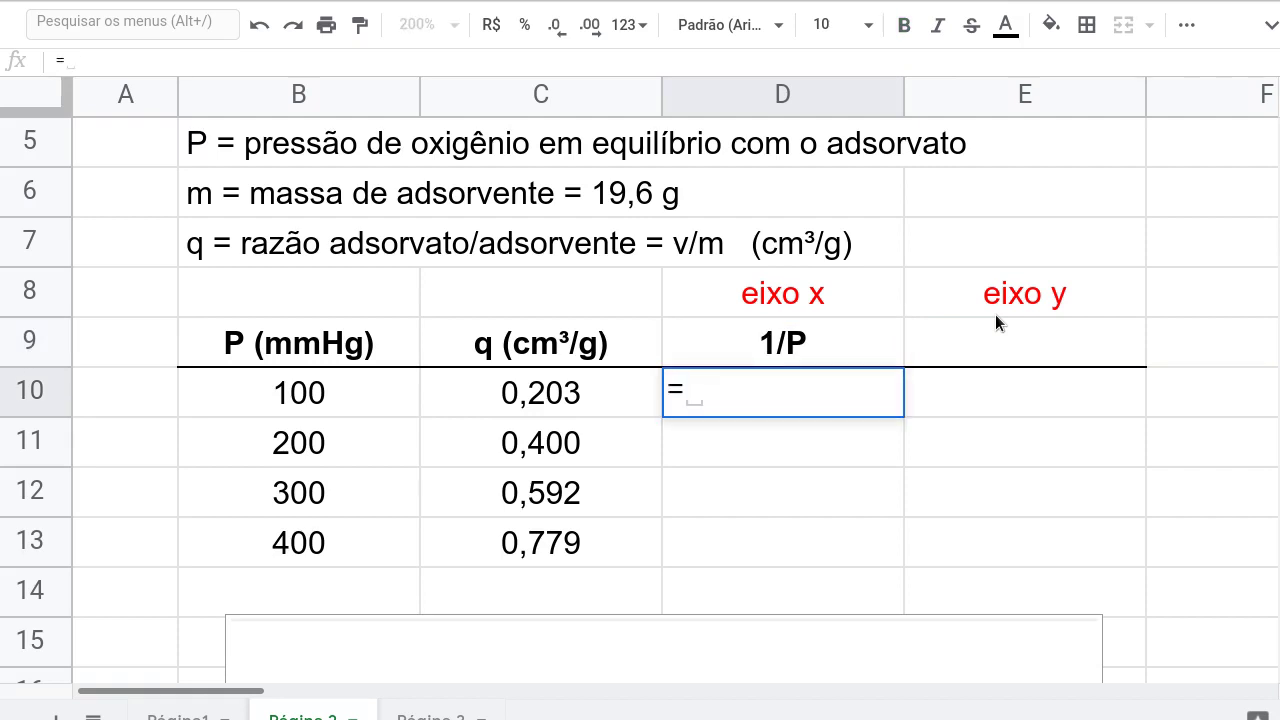
type("1/")
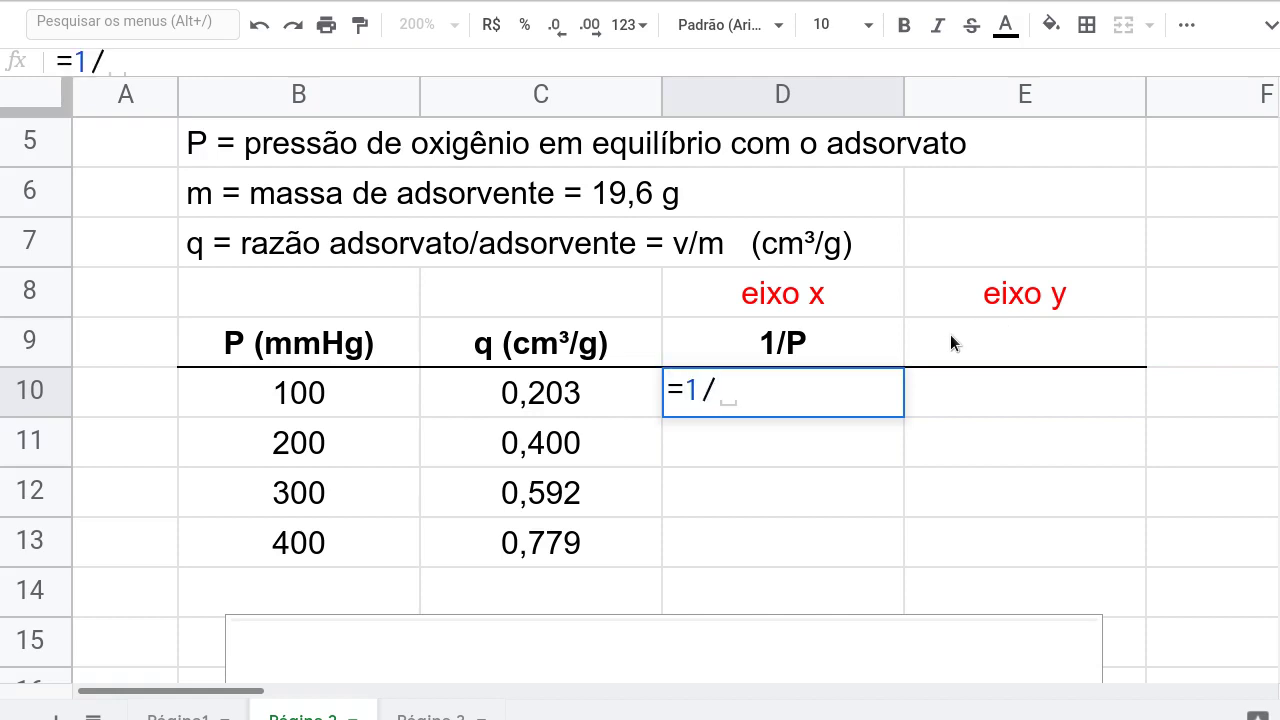
left_click(293, 405)
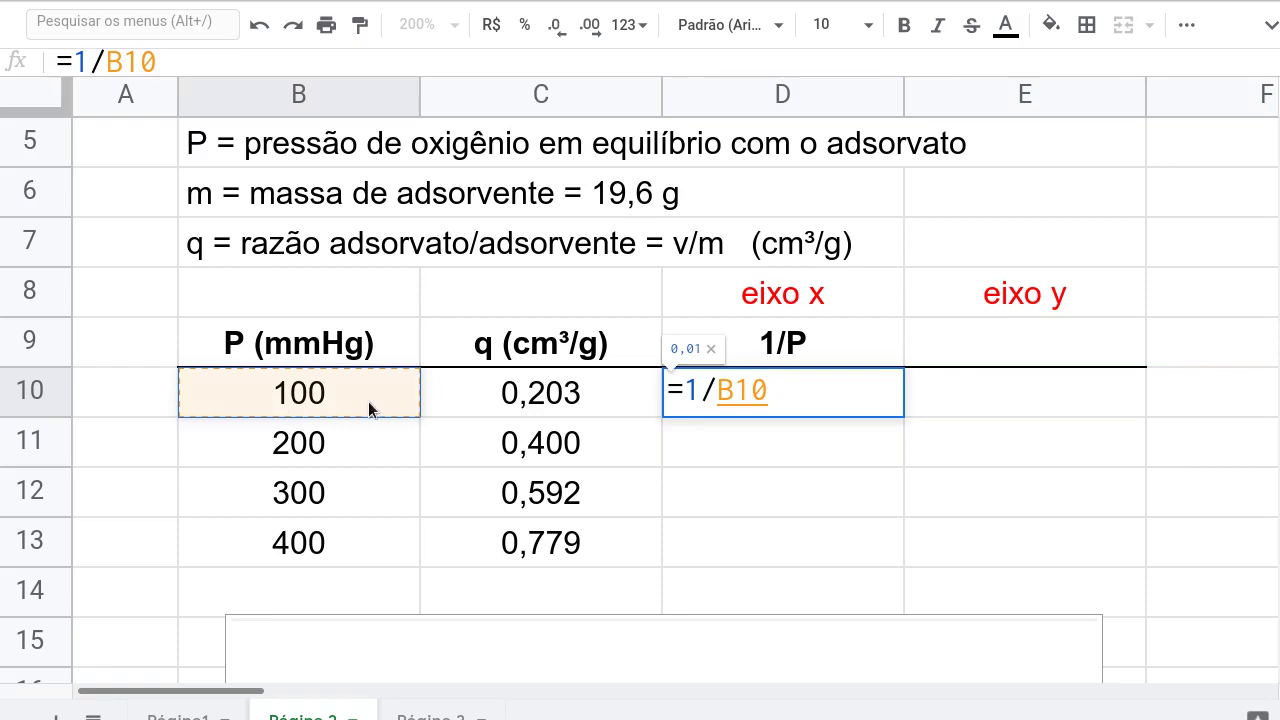
key("Return")
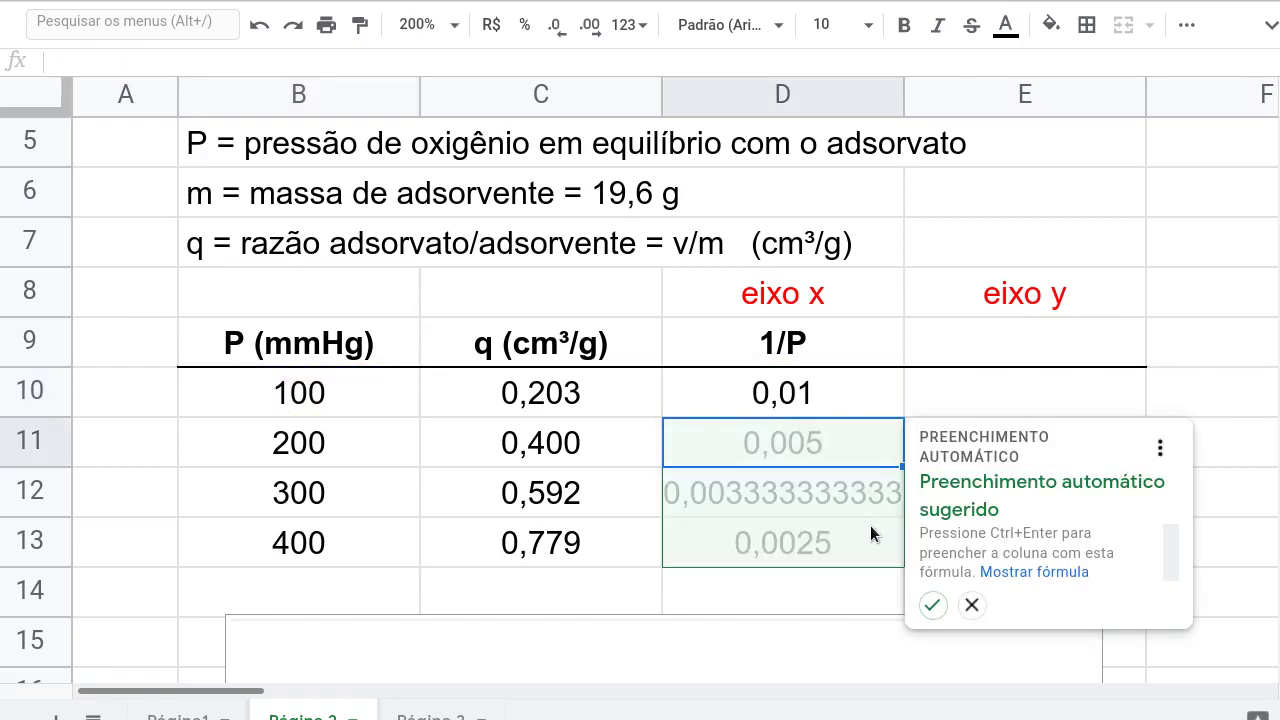
left_click(930, 605)
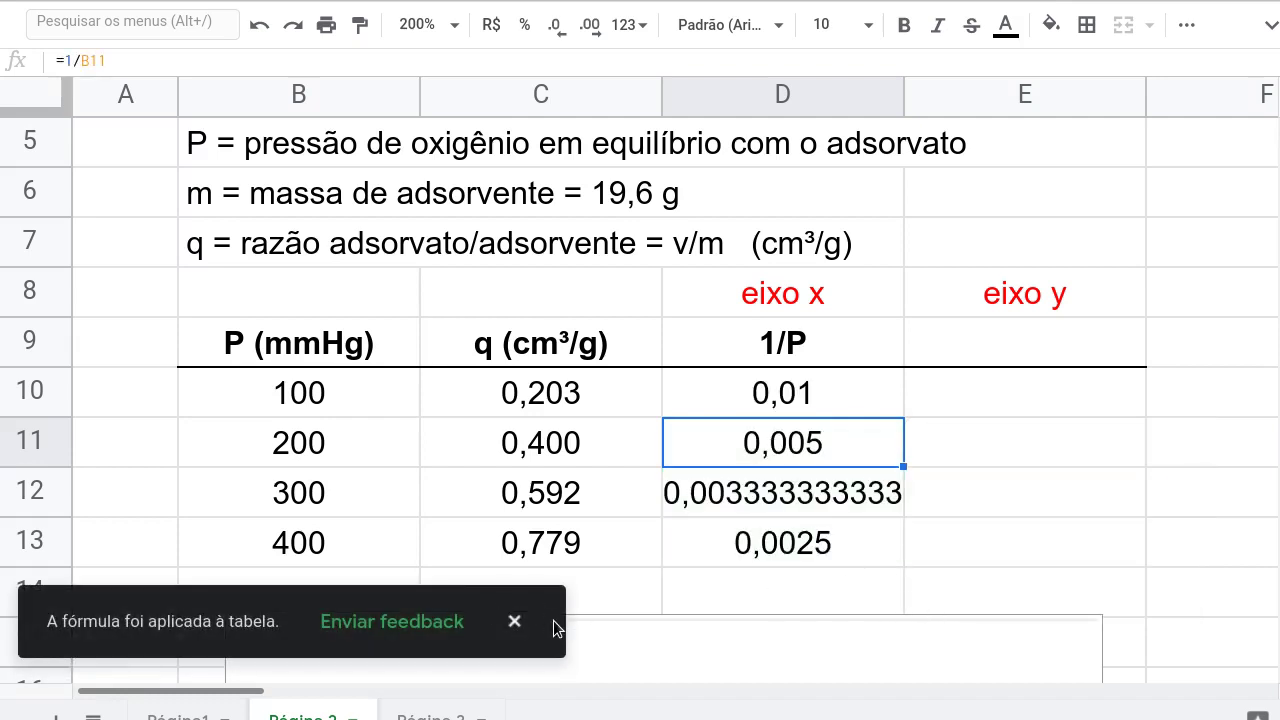
left_click(512, 621)
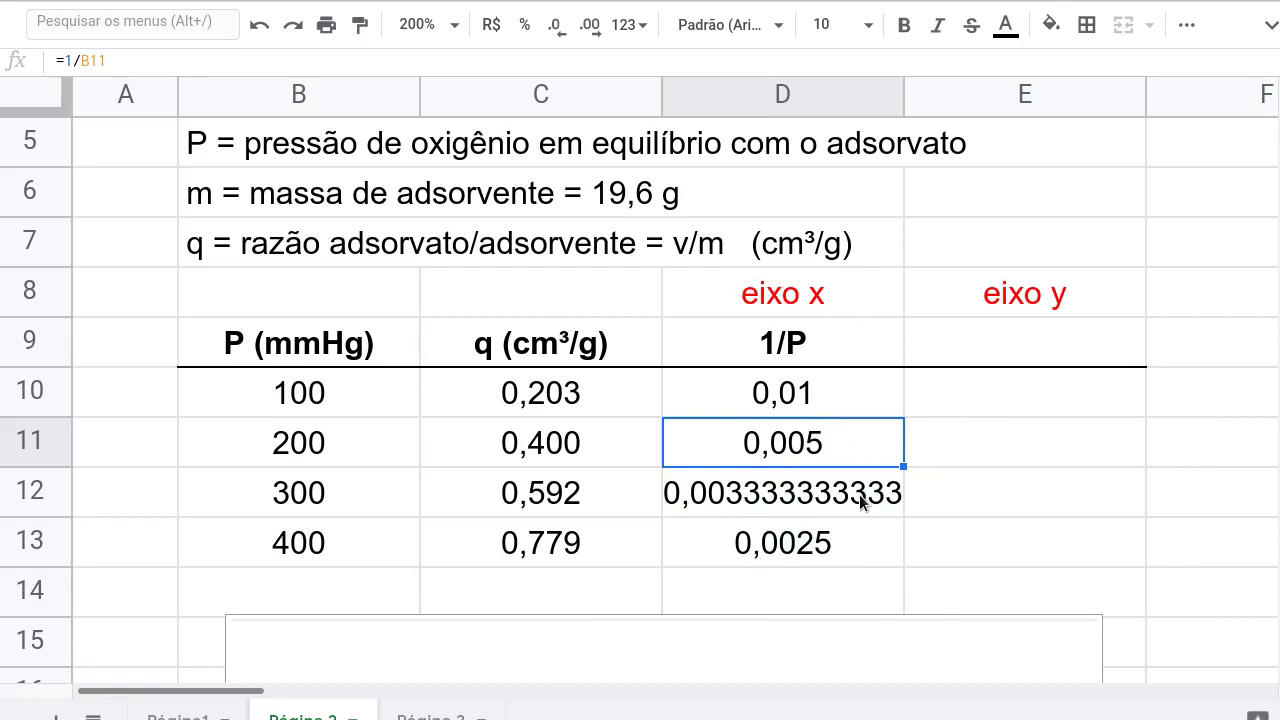
Enter the header 1/q in cell E9 under "eixo y".
left_click(1023, 353)
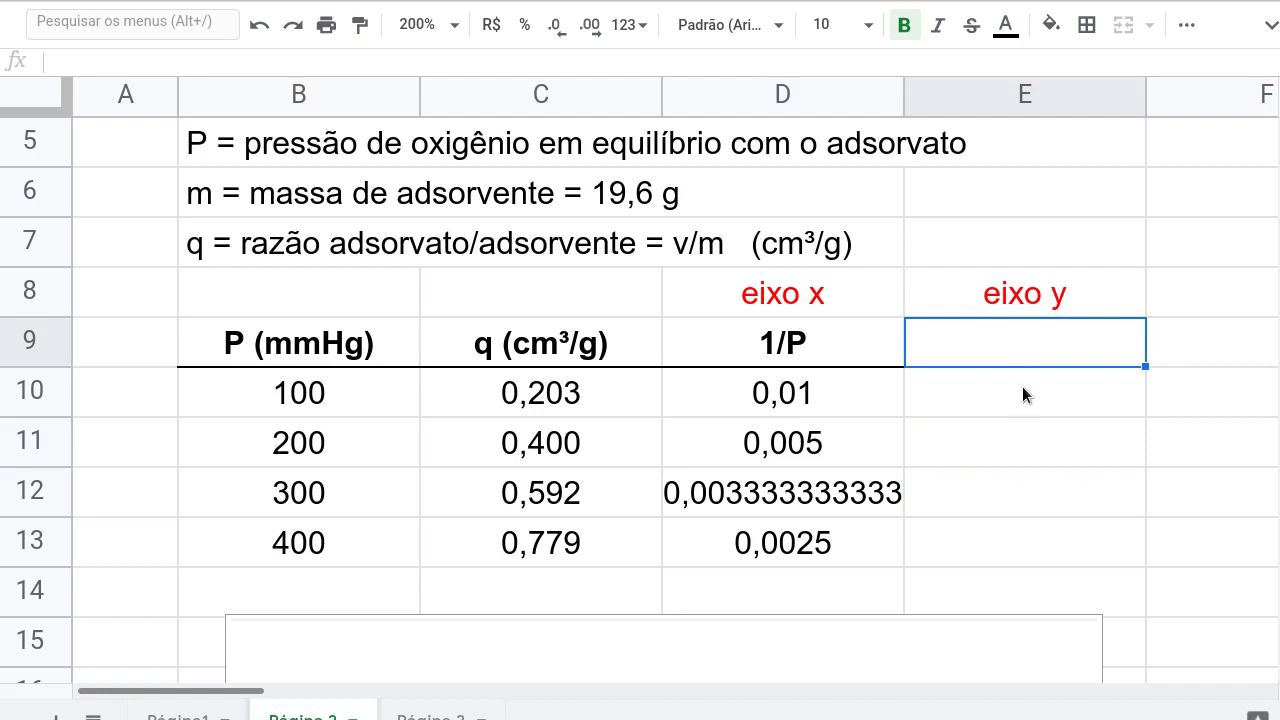
type("1")
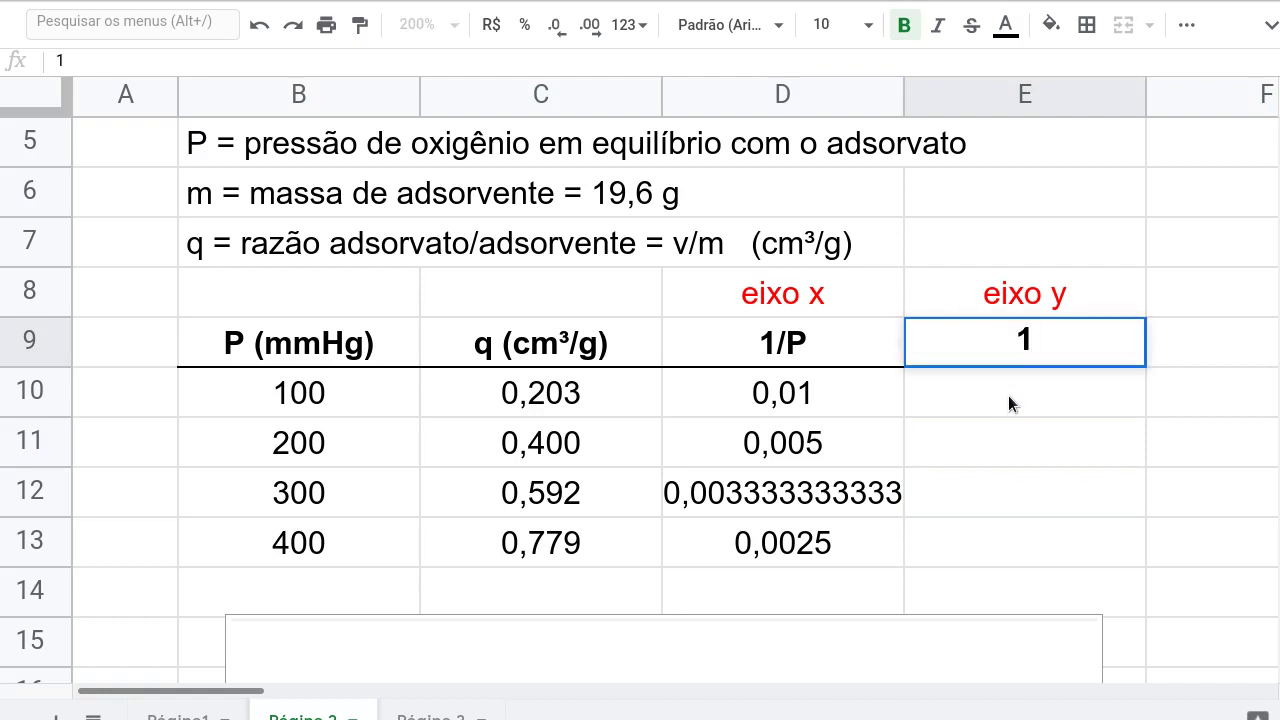
type("/q")
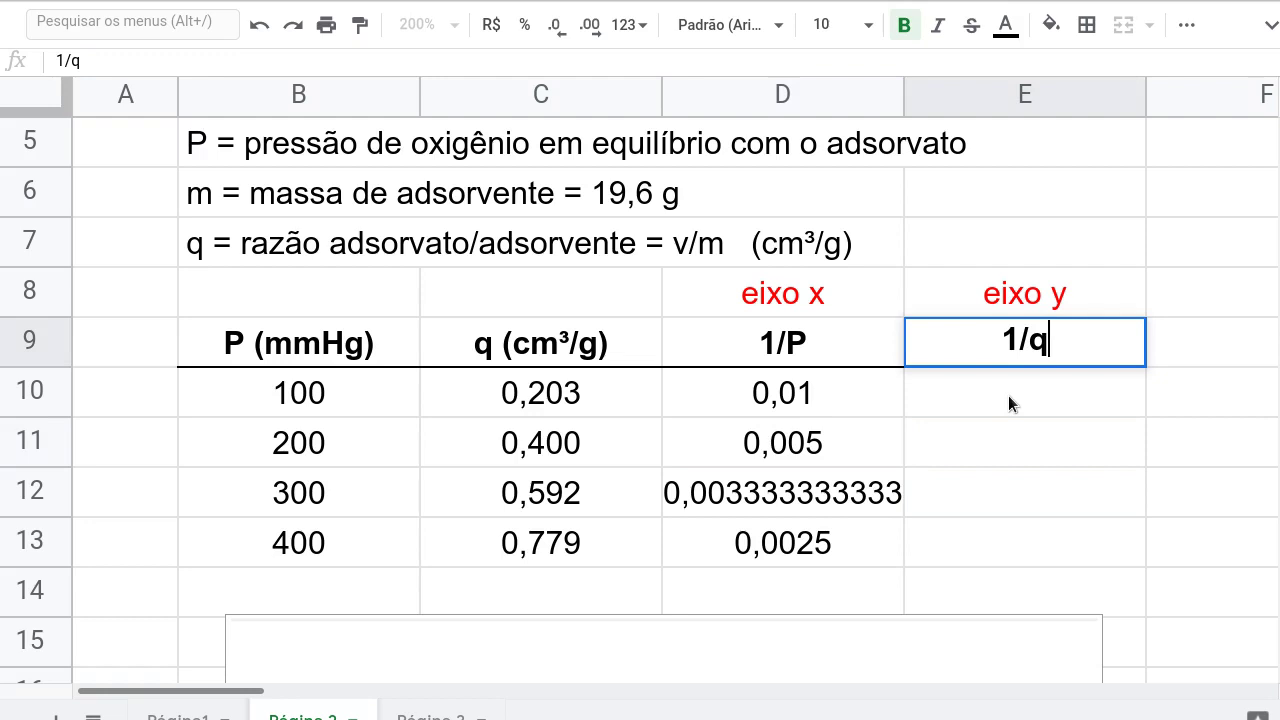
key("Return")
Enter the formula =1/C10 in E10 and fill it down to E13.
type("=")
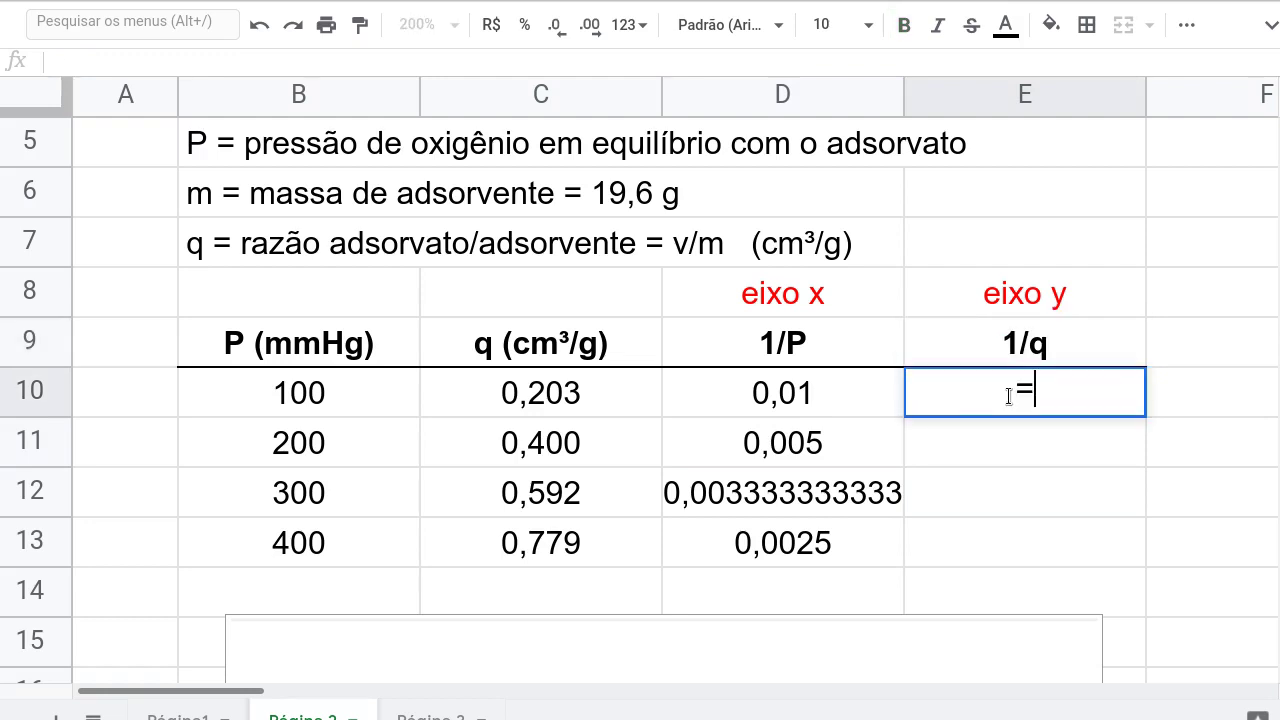
type("1/")
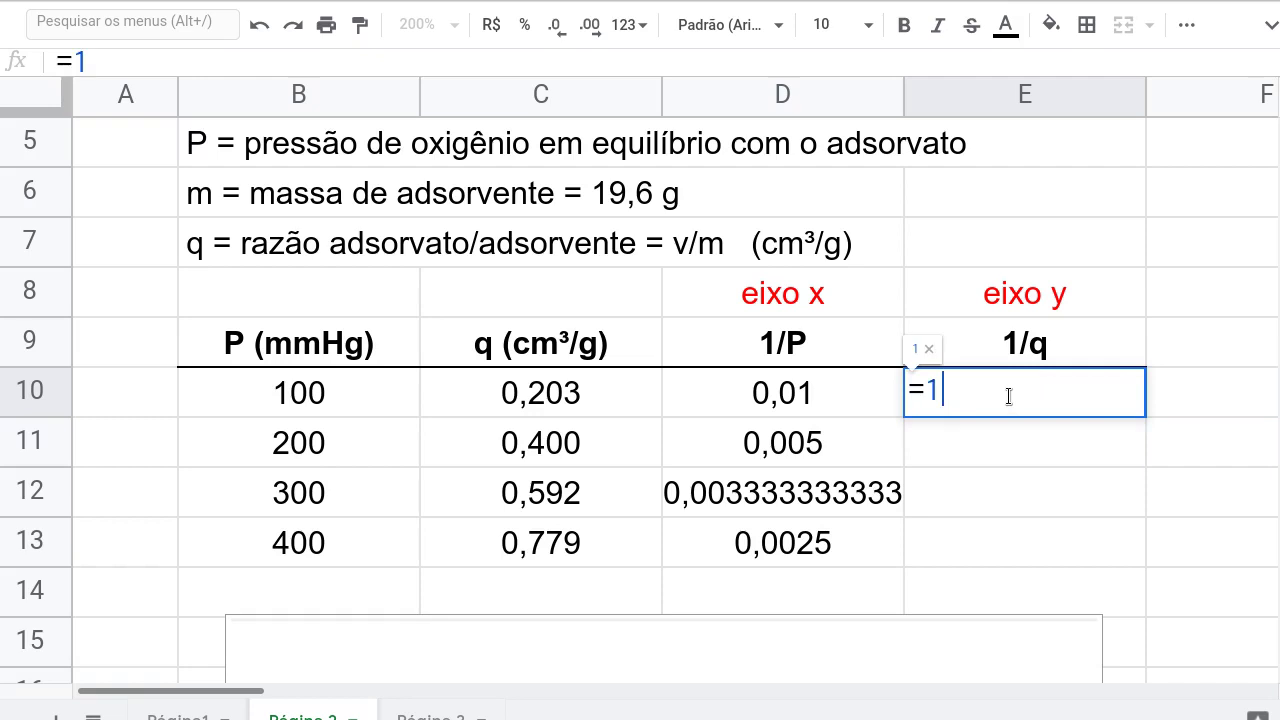
left_click(557, 402)
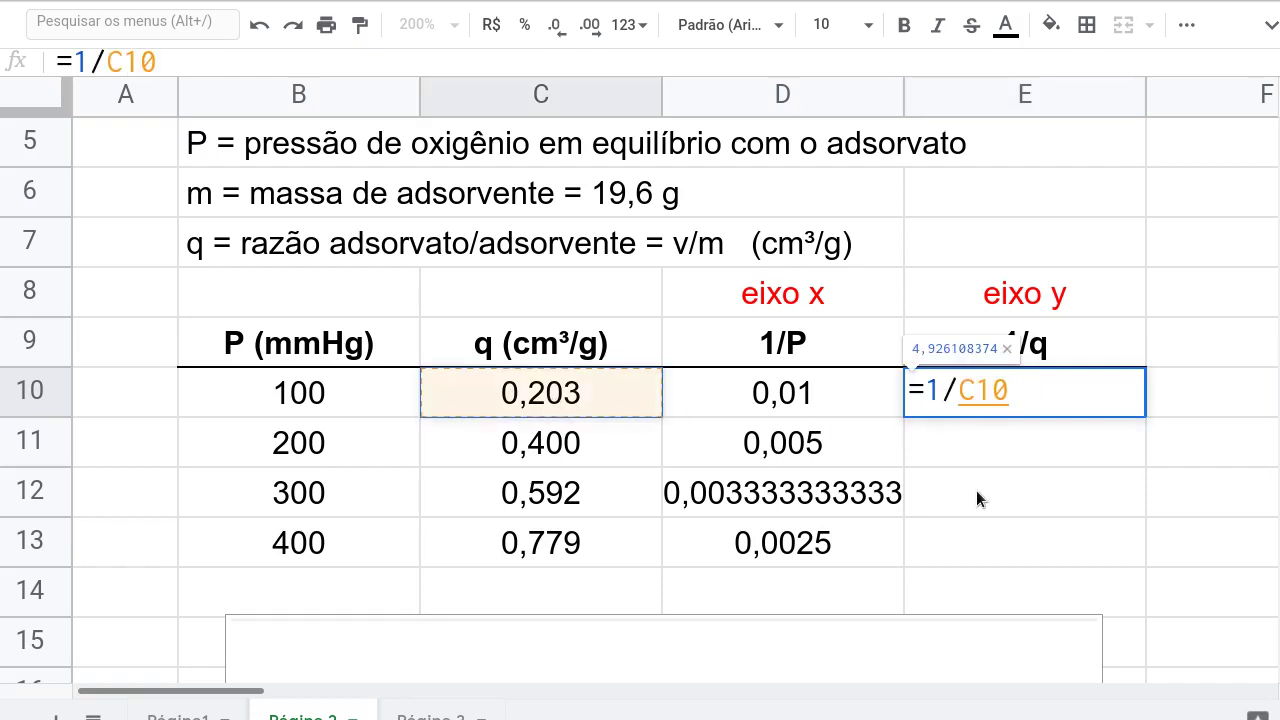
key("Return")
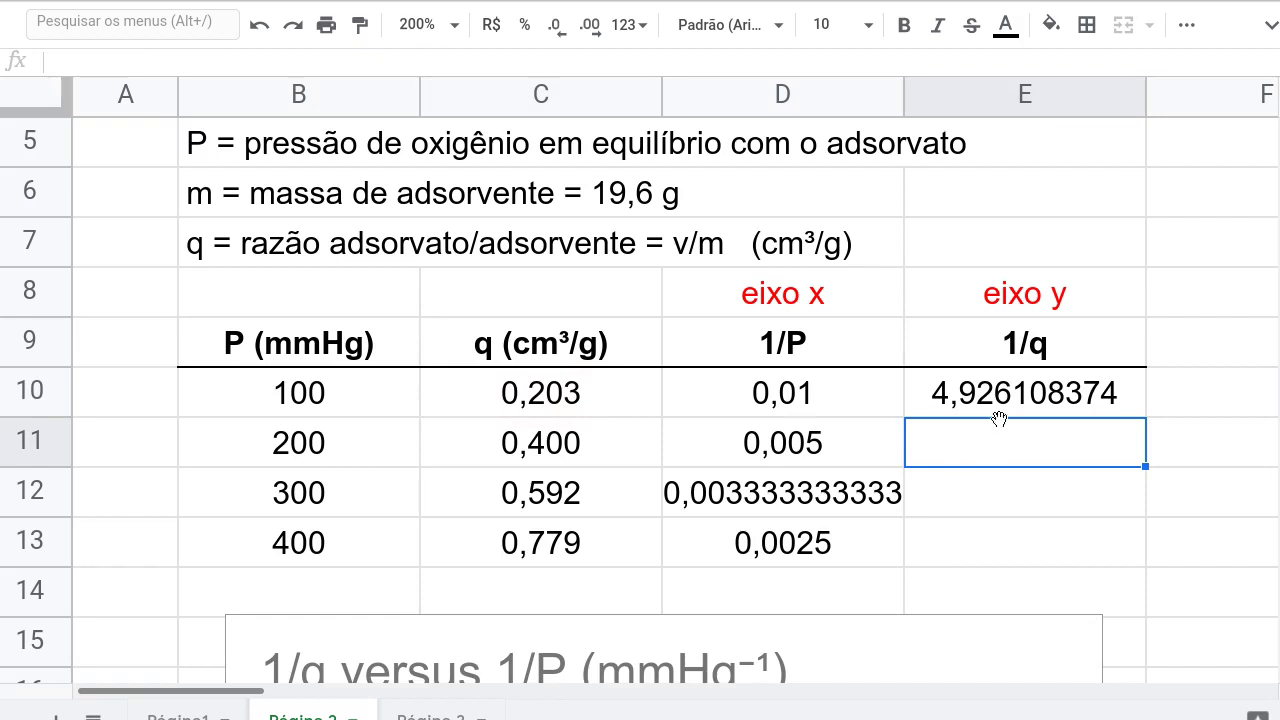
left_click(1105, 404)
left_click_drag(1146, 414, 1134, 543)
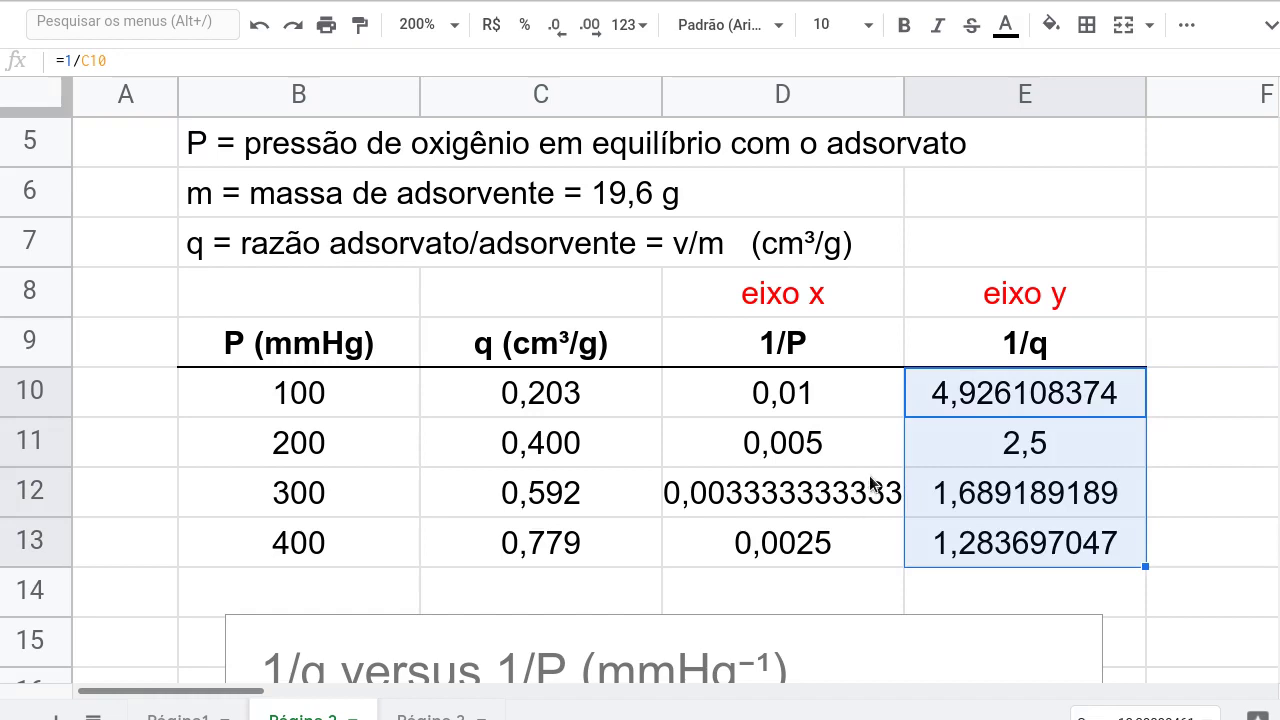
Review the 1/P and 1/q data with its chart and enter the trendline equation y = 486.x + 0,0706 in D14.
left_click_drag(851, 346, 990, 543)
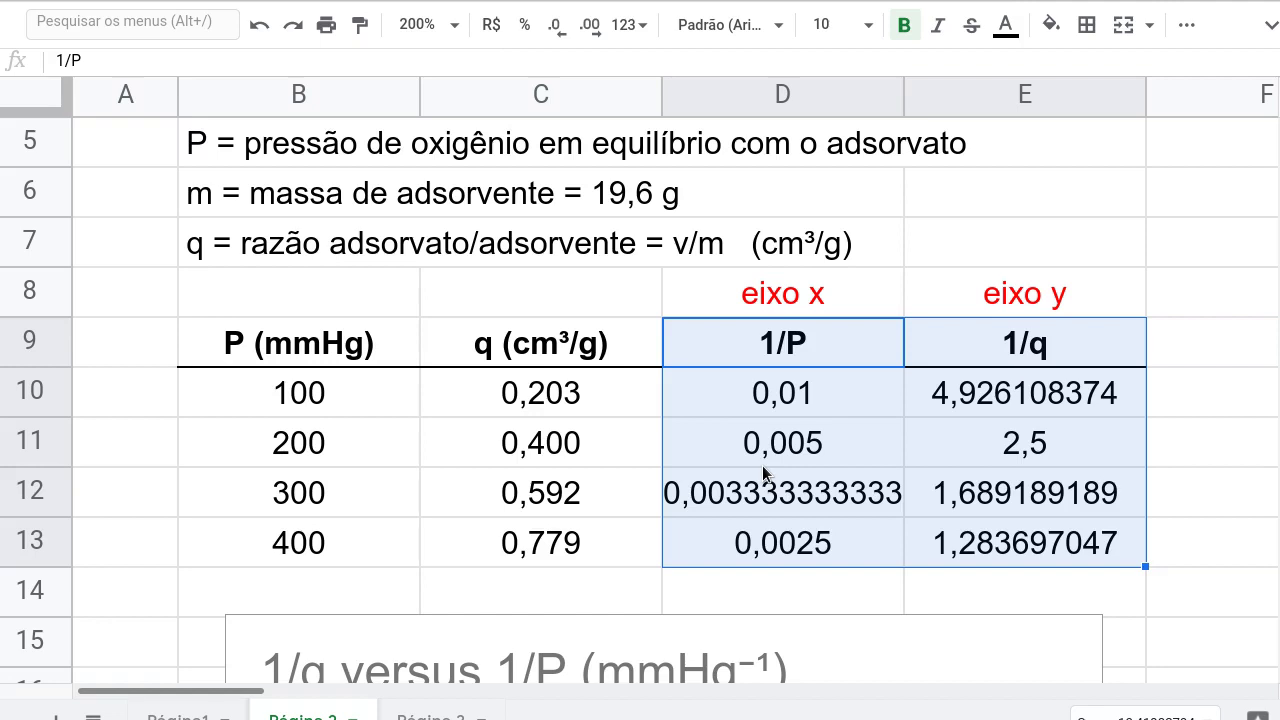
scroll(763, 472, "down", 5)
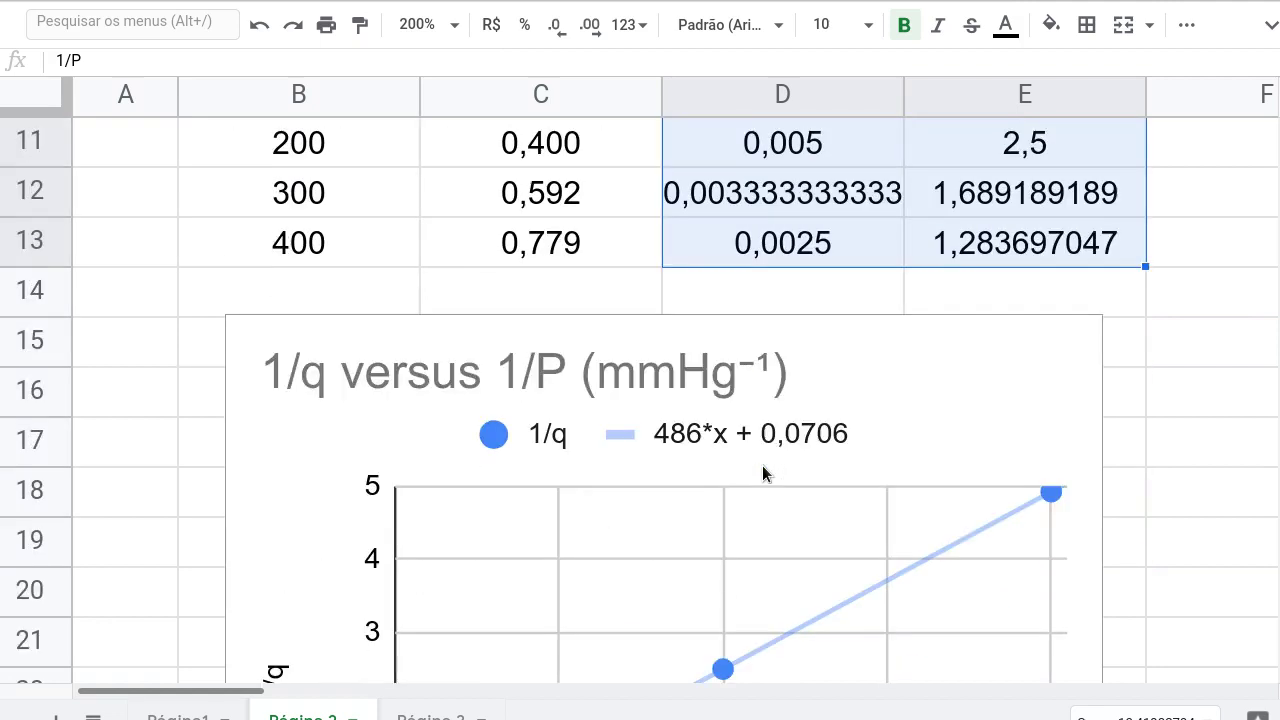
scroll(762, 473, "down", 1)
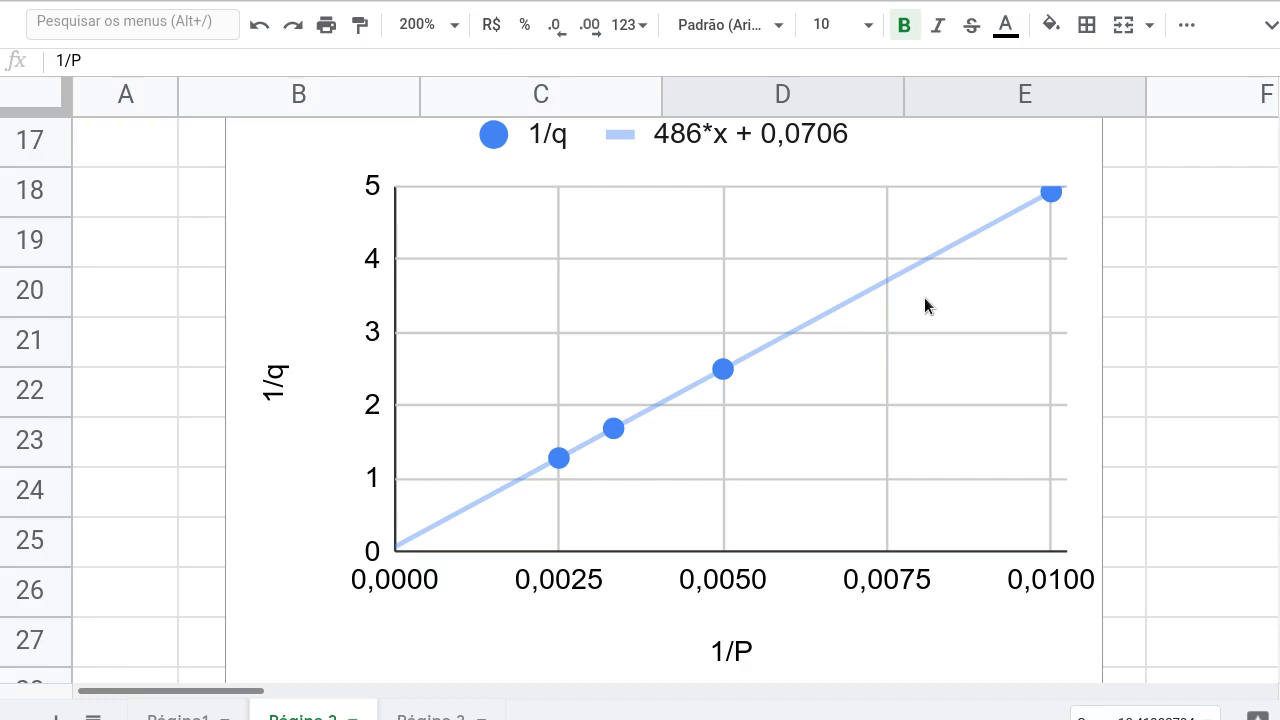
scroll(924, 306, "up", 1)
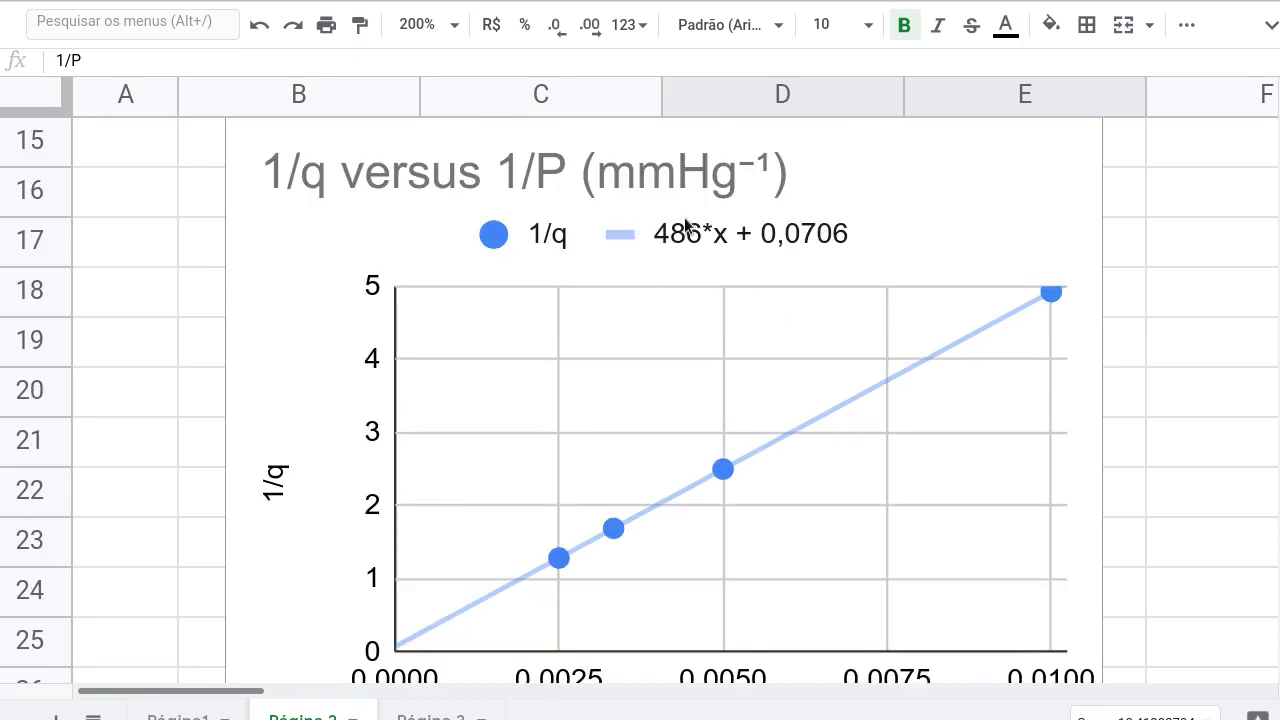
scroll(777, 259, "up", 1)
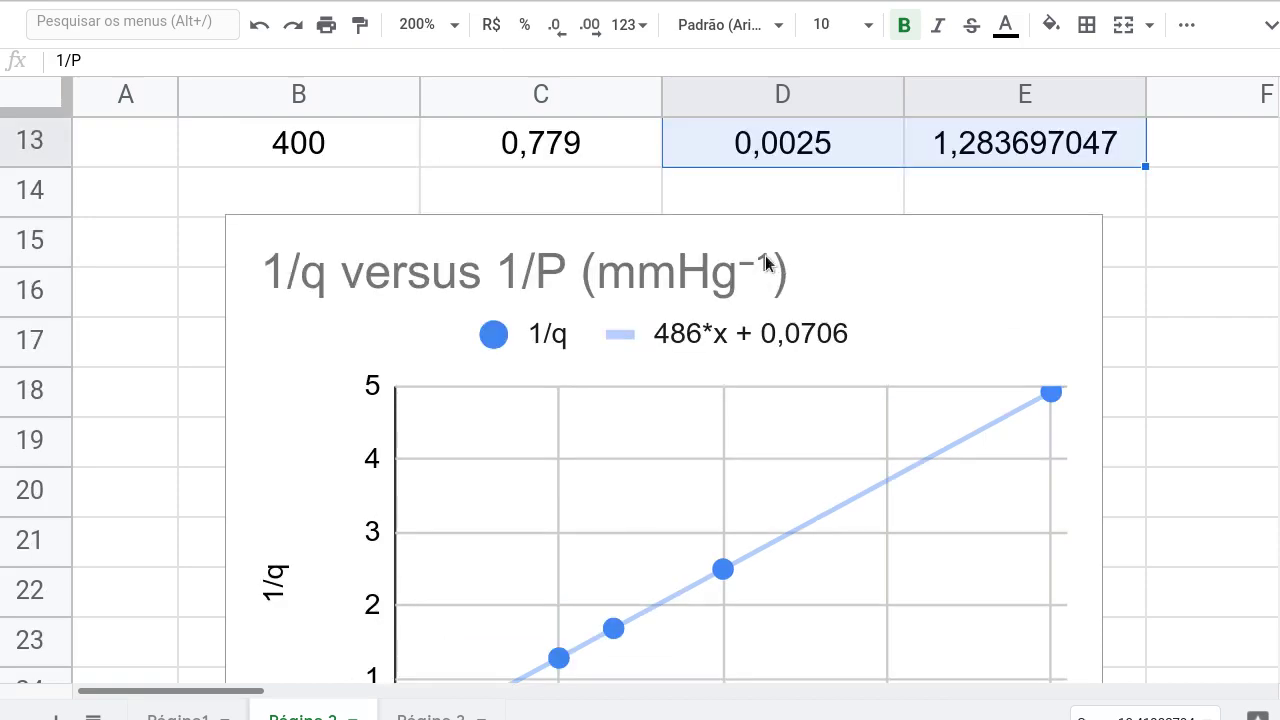
left_click(717, 183)
type("y ")
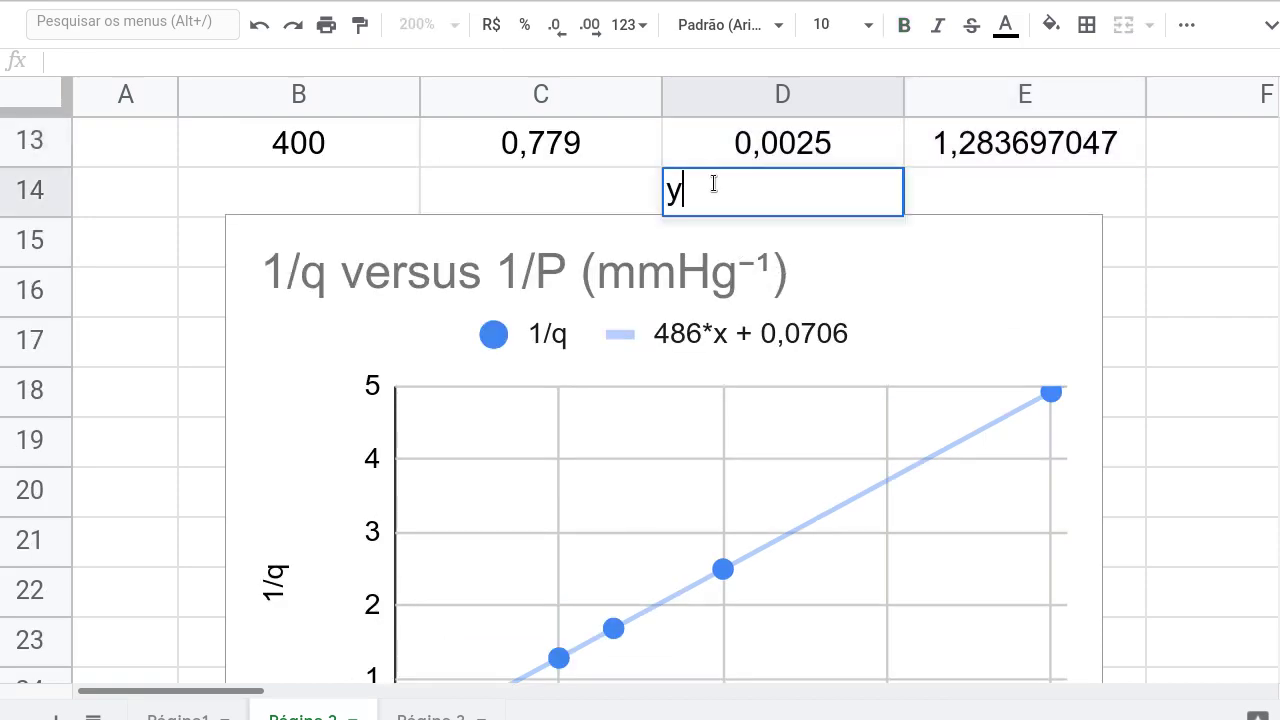
type("= 486")
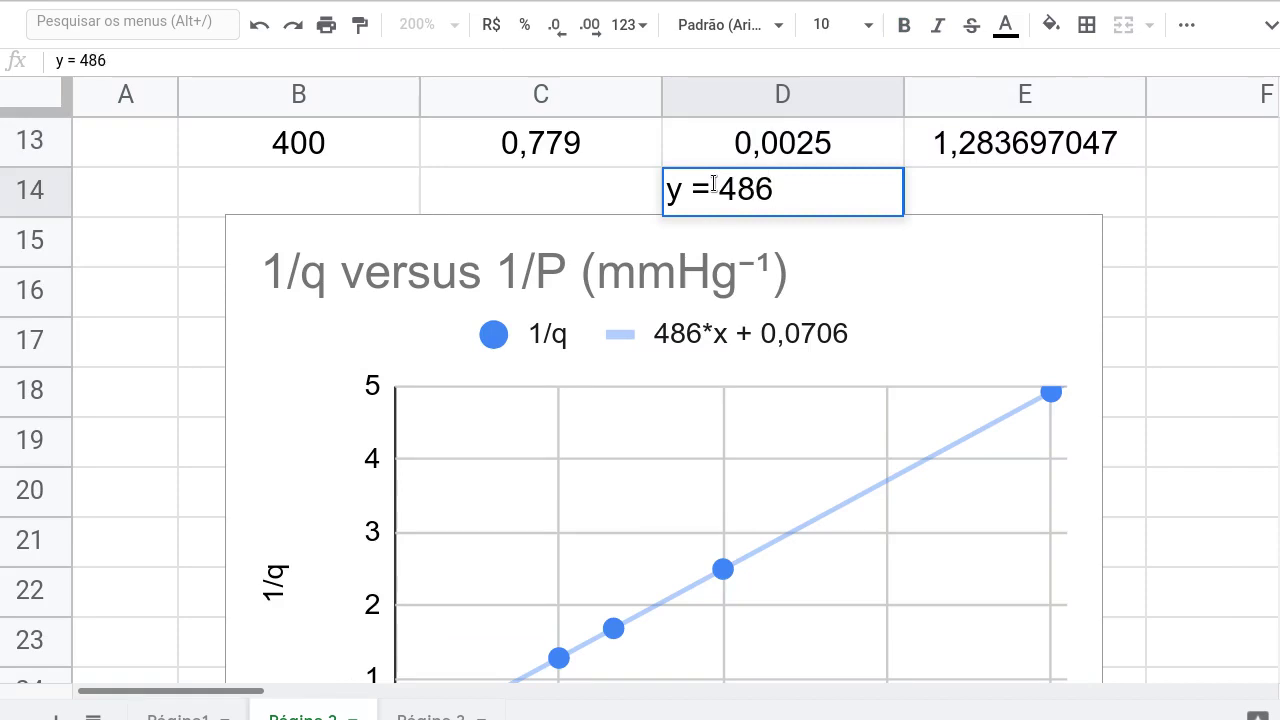
type(".x + 0")
type(",0706")
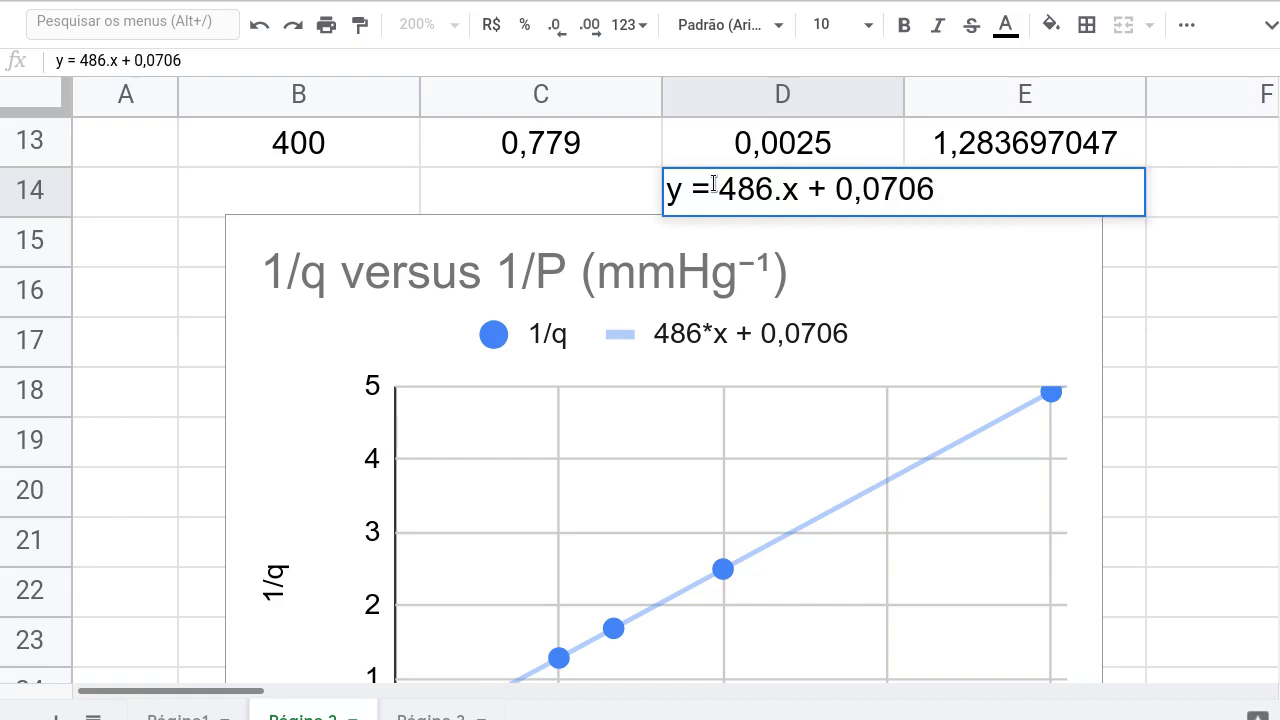
key("Return")
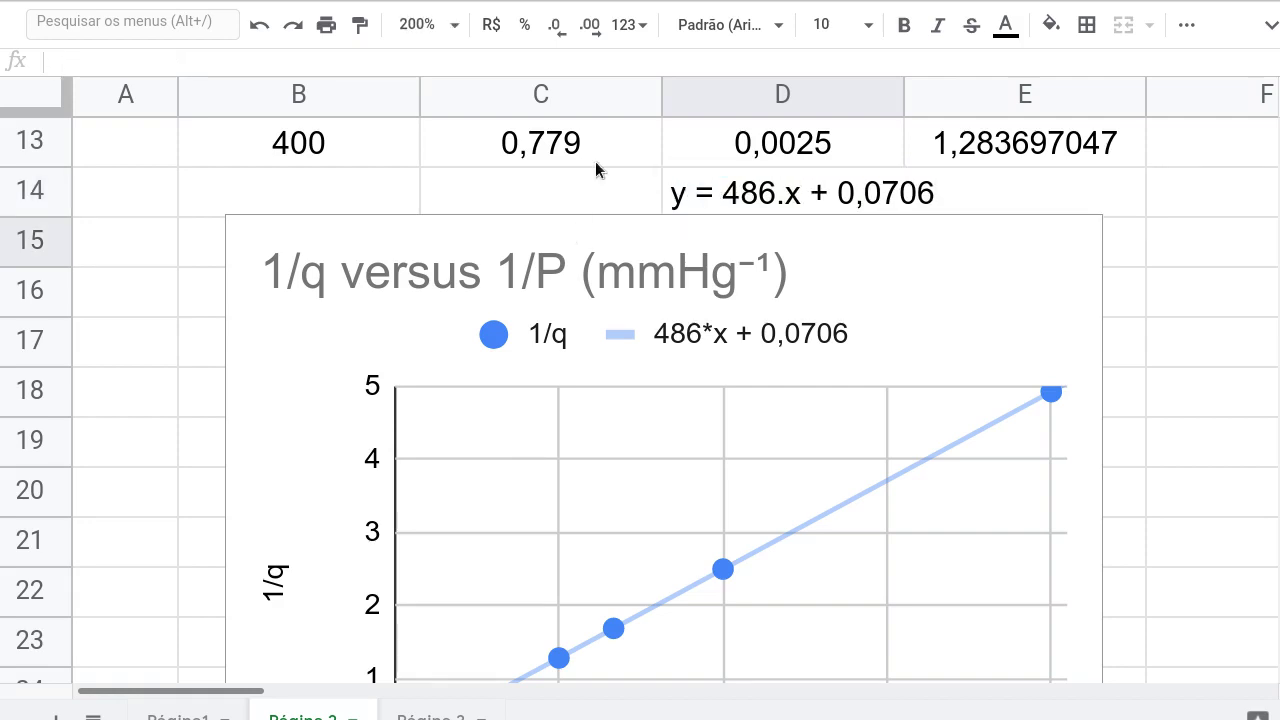
Switch back to the handwritten notes and write the line equation y = 486 · x + 0,0706 below the Langmuir conclusion.
scroll(775, 235, "up", 1)
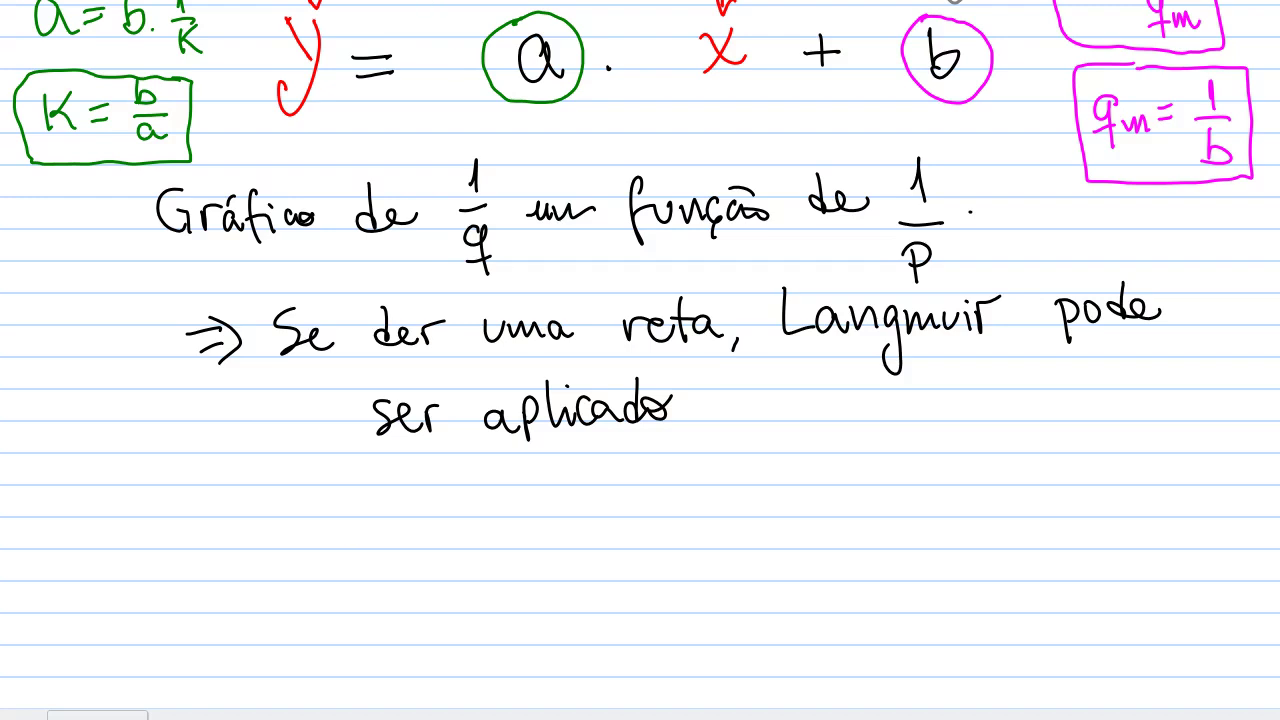
left_click_drag(266, 527, 285, 553)
mouse_move(294, 518)
left_mouse_down()
mouse_move(282, 590)
mouse_move(258, 582)
mouse_move(358, 560)
mouse_move(356, 545)
mouse_move(420, 550)
mouse_move(413, 575)
left_mouse_up()
mouse_move(448, 530)
left_mouse_down()
mouse_move(444, 552)
mouse_move(452, 536)
mouse_move(566, 564)
left_mouse_up()
mouse_move(568, 542)
left_mouse_down()
mouse_move(550, 564)
mouse_move(644, 548)
mouse_move(631, 568)
left_mouse_up()
mouse_move(702, 530)
left_mouse_down()
mouse_move(682, 540)
mouse_move(704, 530)
mouse_move(724, 576)
left_mouse_up()
mouse_move(756, 528)
left_mouse_down()
mouse_move(746, 560)
mouse_move(757, 527)
left_mouse_up()
mouse_move(772, 528)
left_mouse_down()
mouse_move(798, 522)
mouse_move(788, 570)
left_mouse_up()
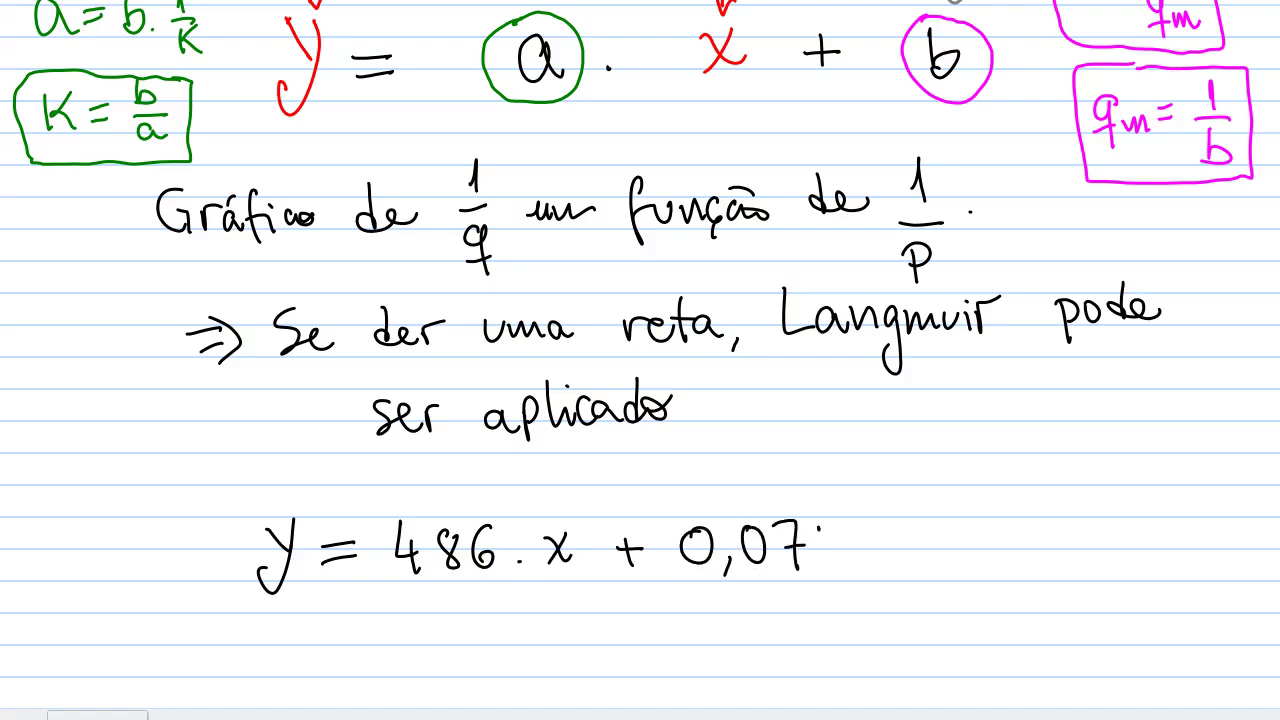